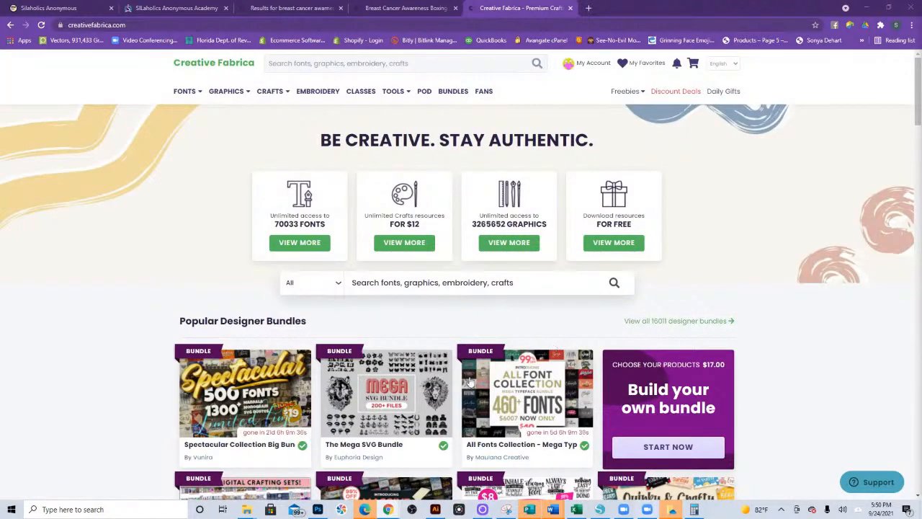
- Browse the popular designer bundles and popular fonts on the Creative Fabrica home page
scroll(492, 382, "down", 1)
scroll(492, 382, "down", 5)
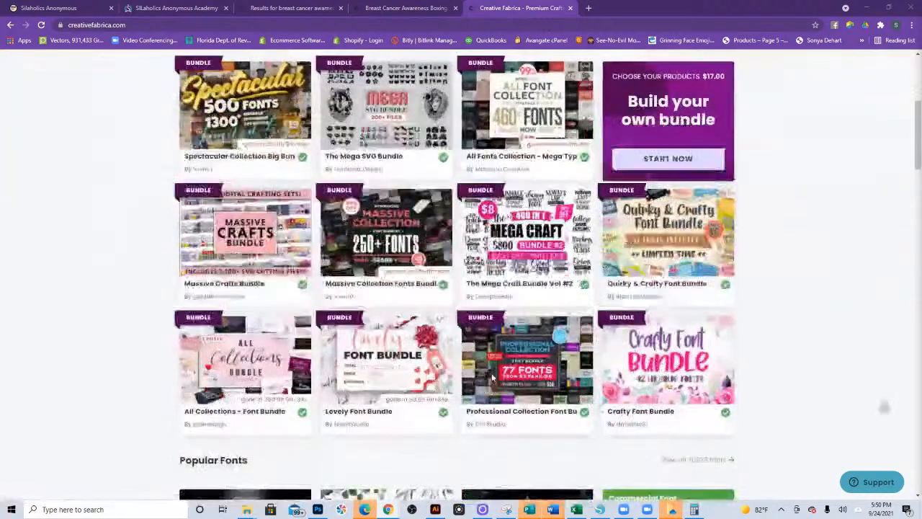
scroll(492, 377, "up", 1)
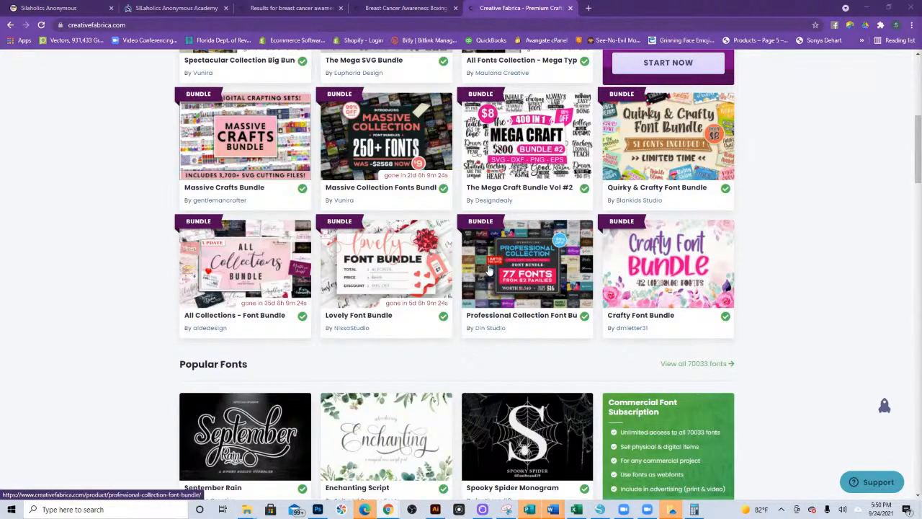
scroll(519, 282, "down", 3)
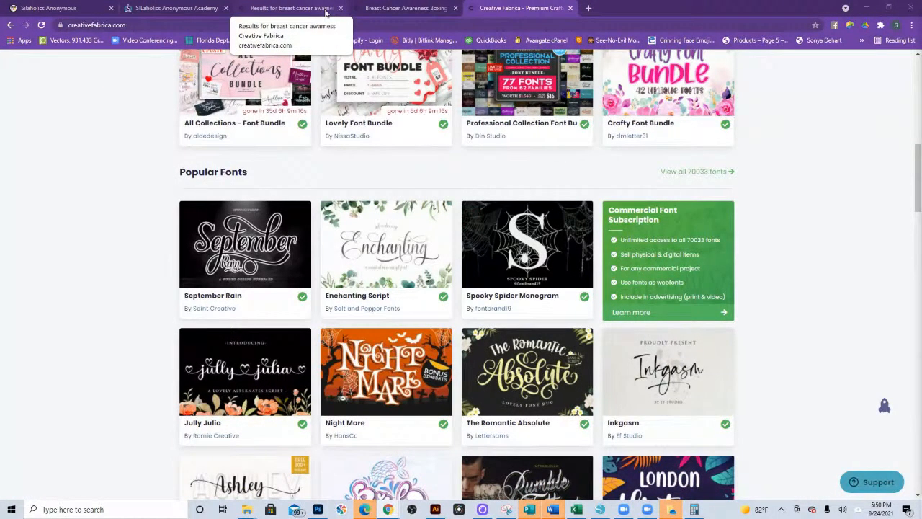
- Look through the breast cancer awareness search results for suitable graphics
left_click(325, 11)
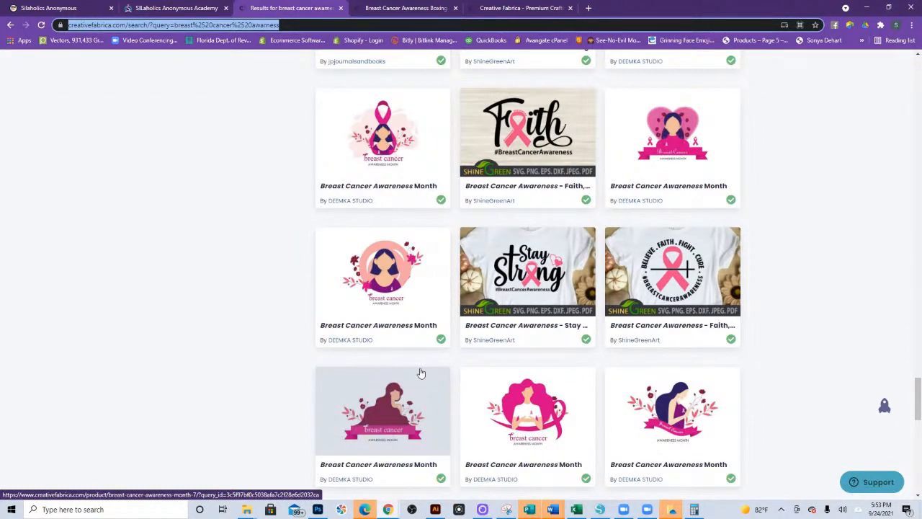
scroll(558, 328, "up", 3)
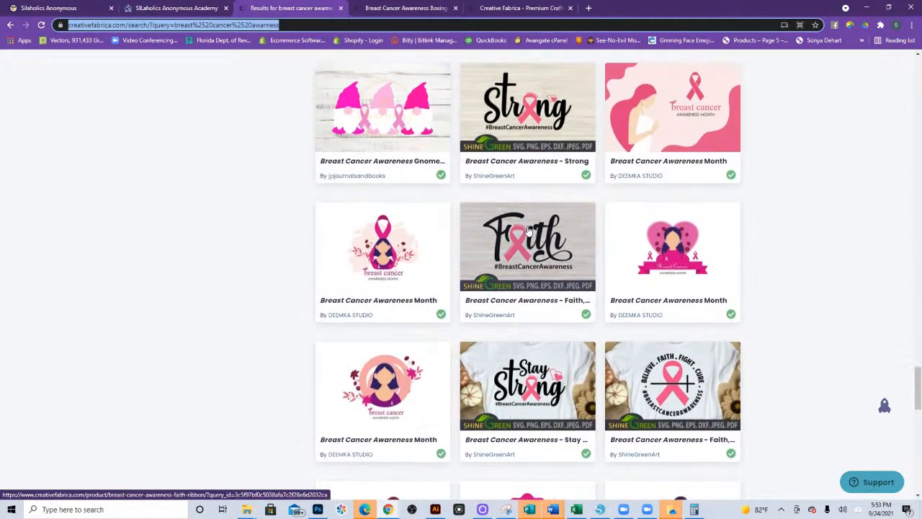
scroll(583, 303, "up", 2)
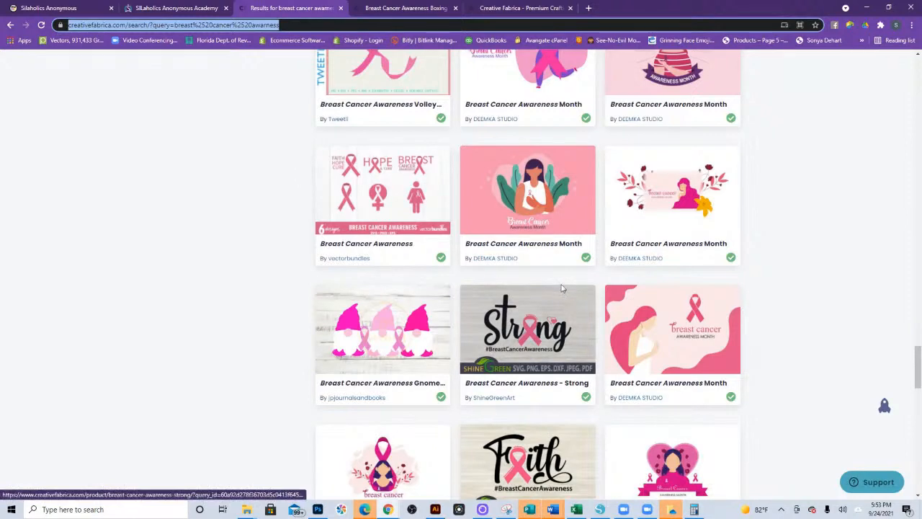
scroll(531, 288, "up", 2)
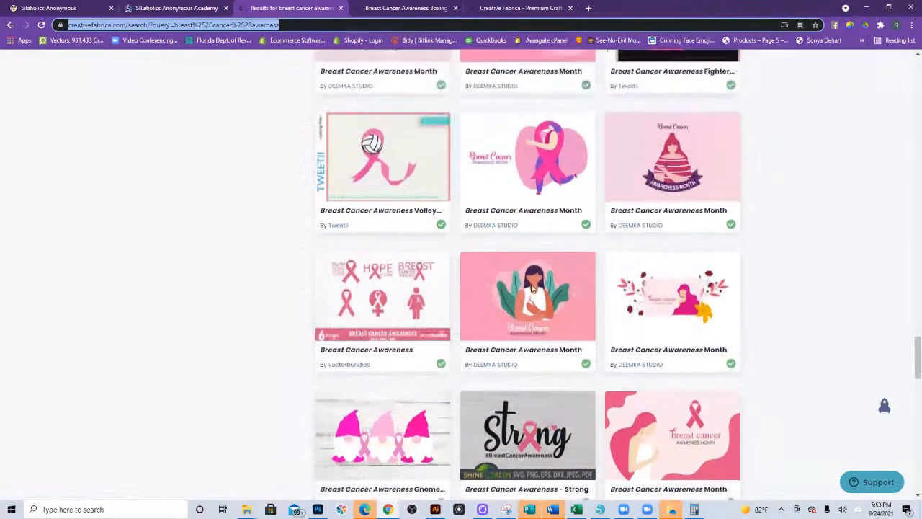
scroll(531, 286, "up", 1)
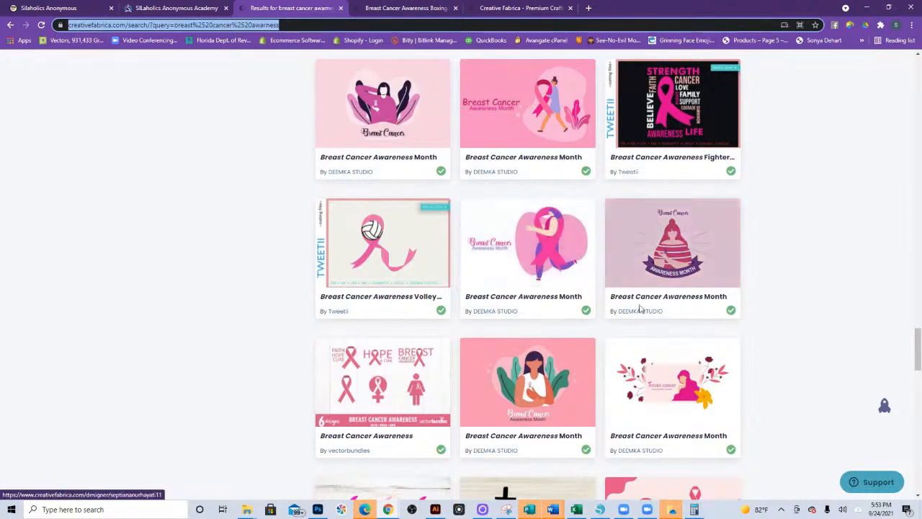
scroll(639, 309, "down", 6)
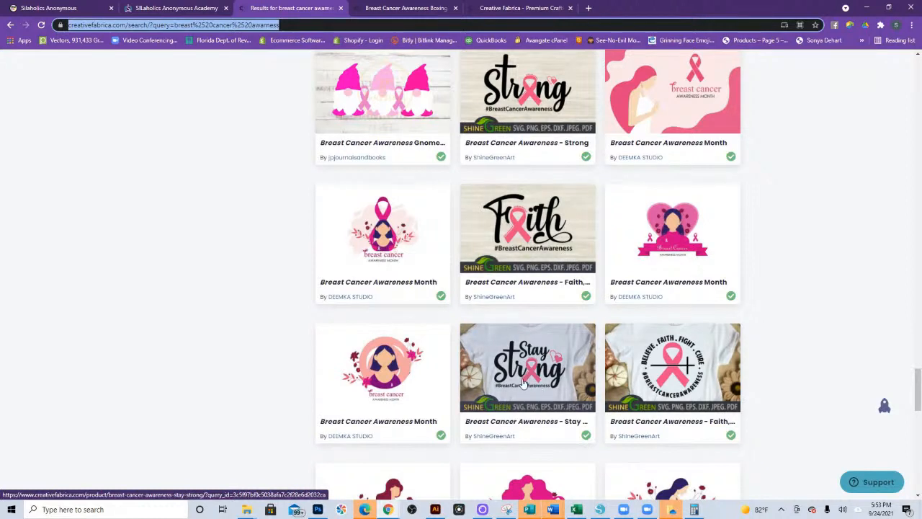
- Download the Breast Cancer Awareness Boxing Glove graphic from its product page and open the downloaded zip file
left_click(416, 12)
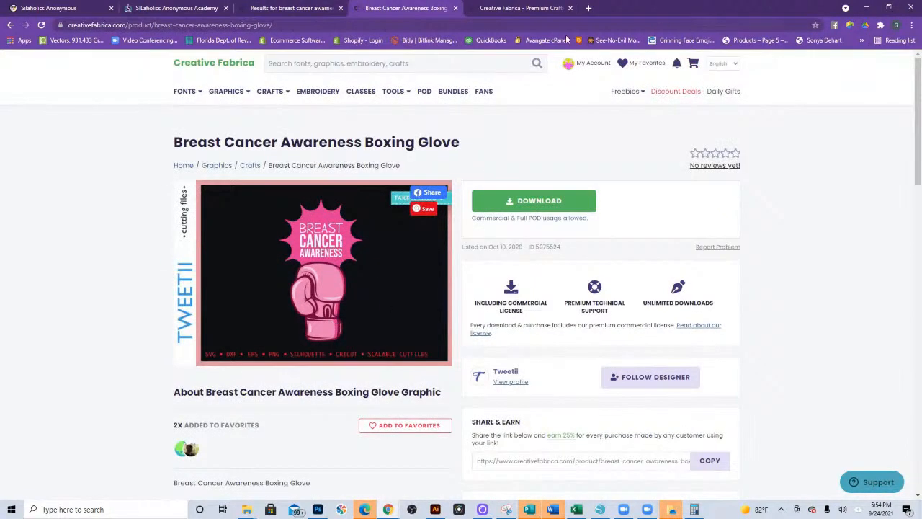
left_click(487, 10)
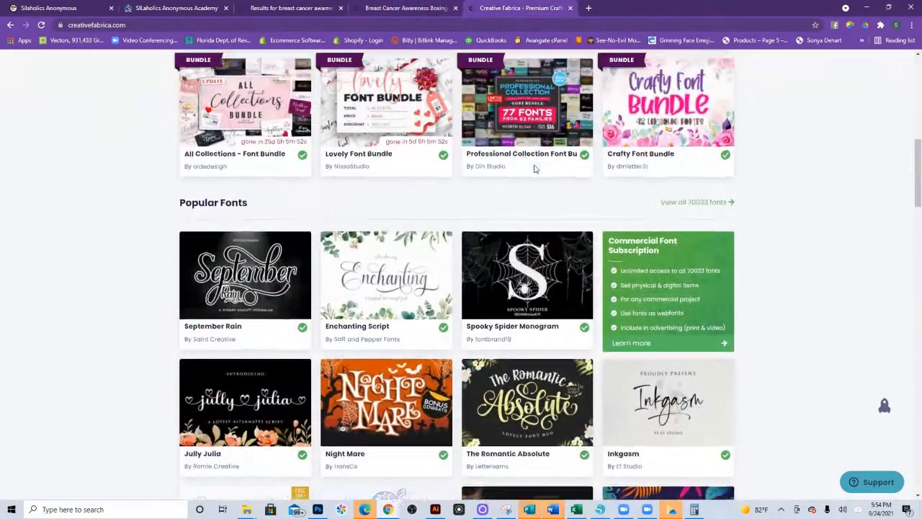
scroll(531, 168, "down", 1)
left_click(405, 7)
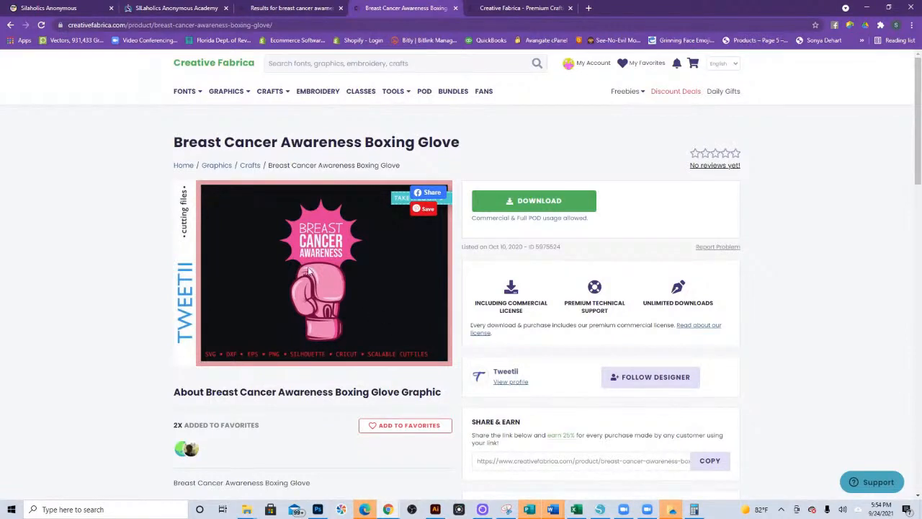
left_click(534, 205)
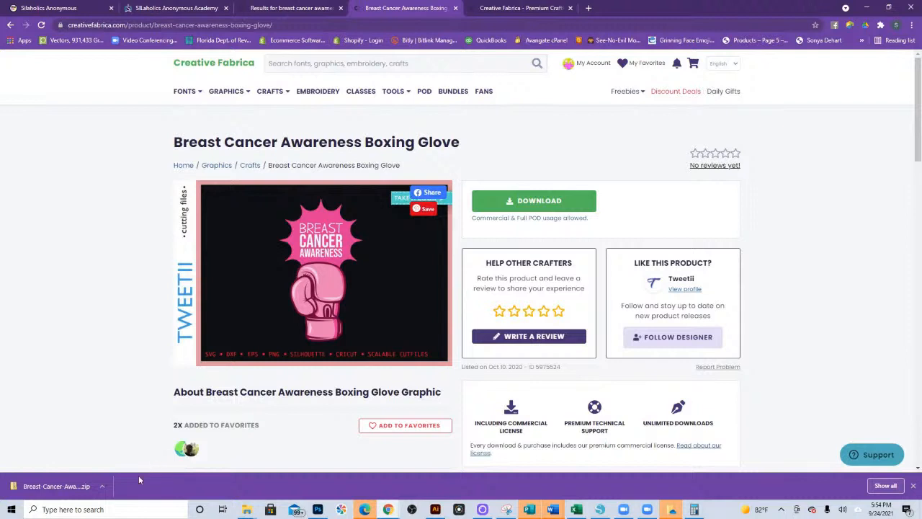
left_click(49, 488)
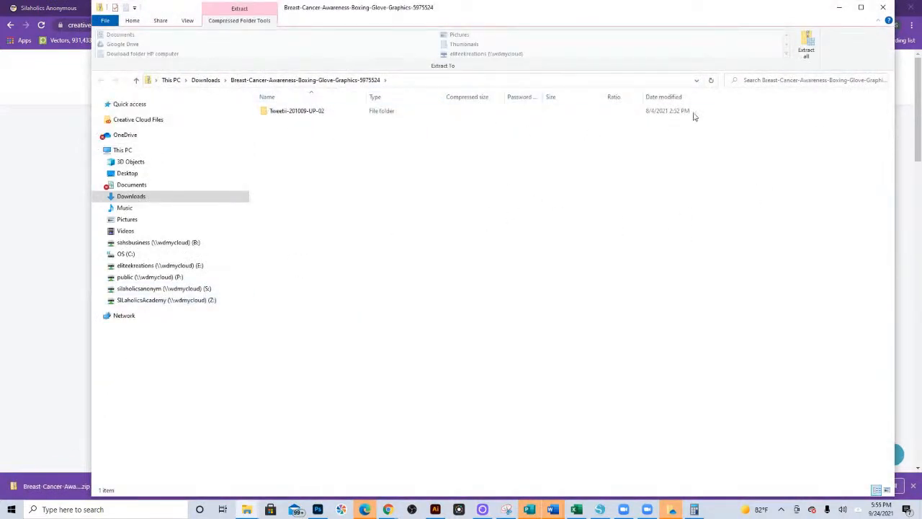
- Begin extracting all files from the archive and choose the eliteekreations (E:) drive as the location to browse for a destination
left_click(807, 58)
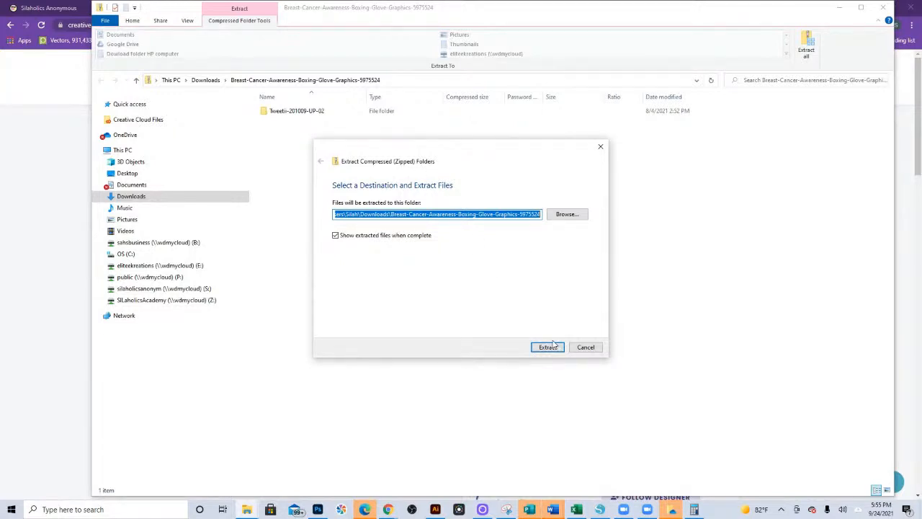
left_click(569, 217)
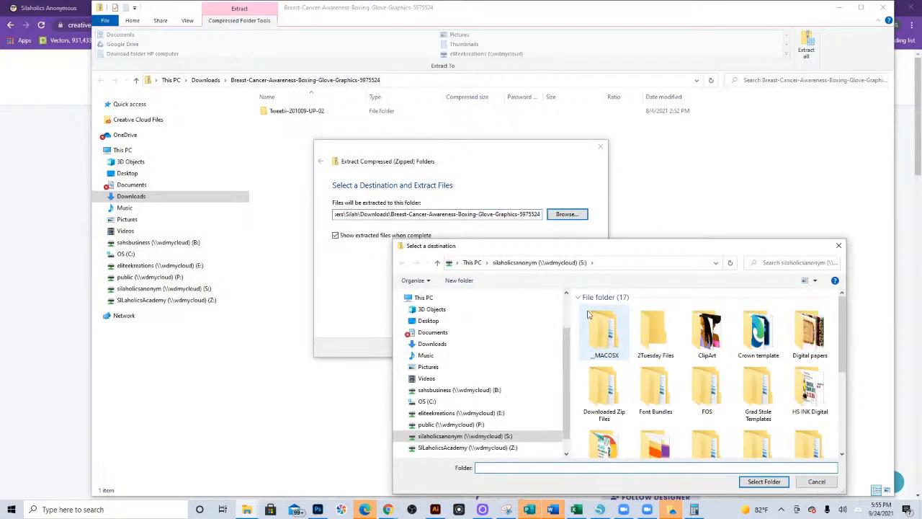
left_click(451, 414)
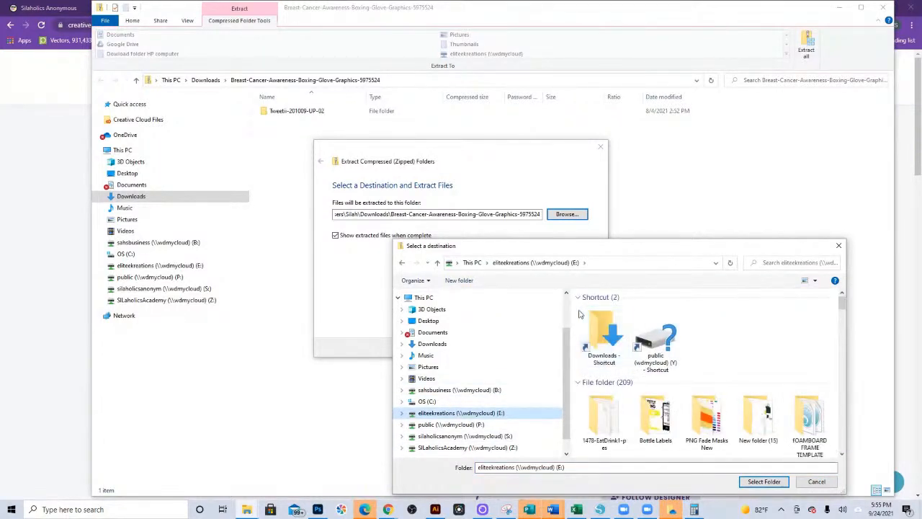
scroll(576, 310, "down", 2)
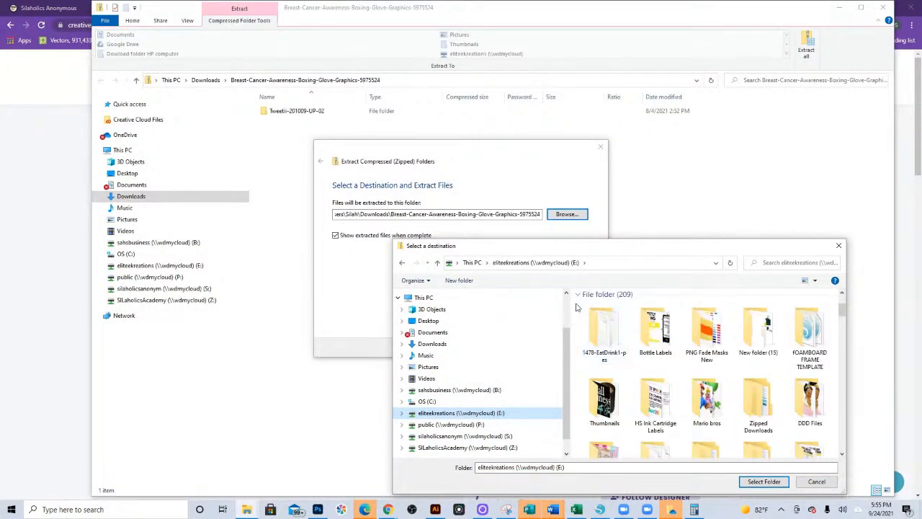
- Create a folder named Creative Fabrica Breast Cancer on the E: drive and extract the files into it
right_click(573, 307)
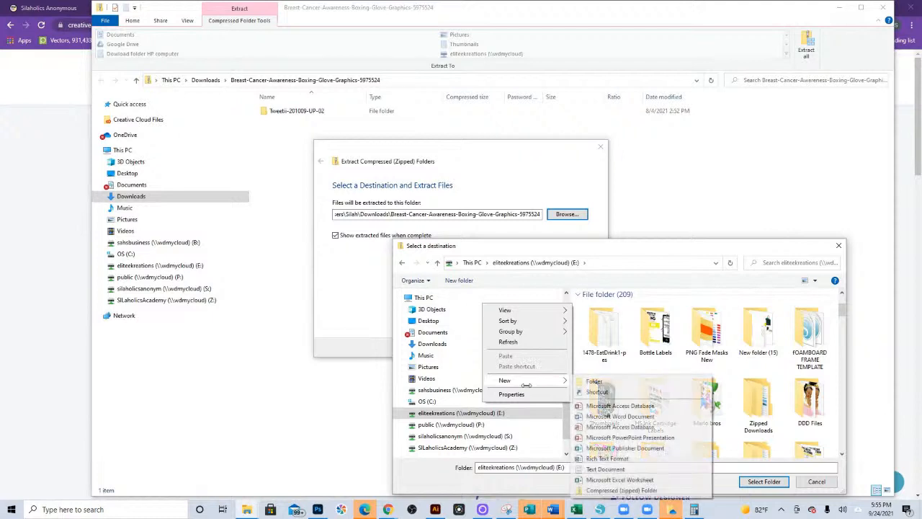
left_click(590, 381)
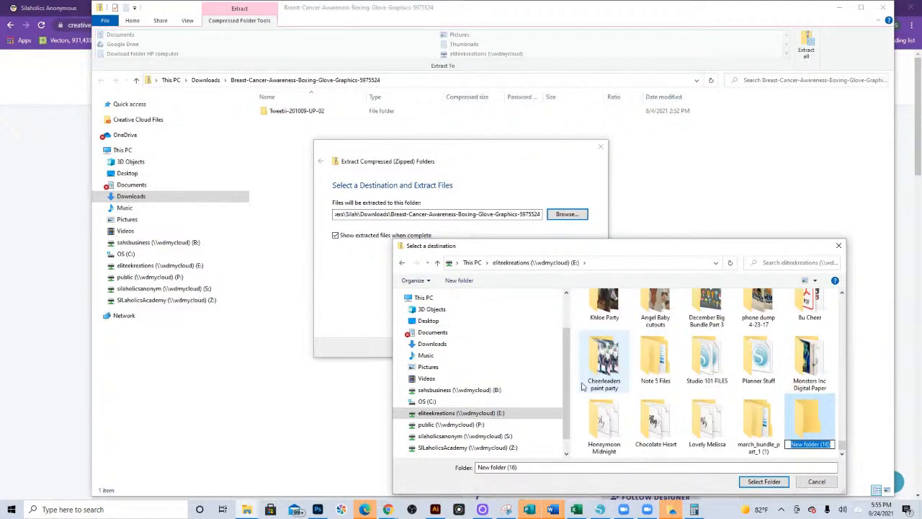
type("Creative Fabrica Breast")
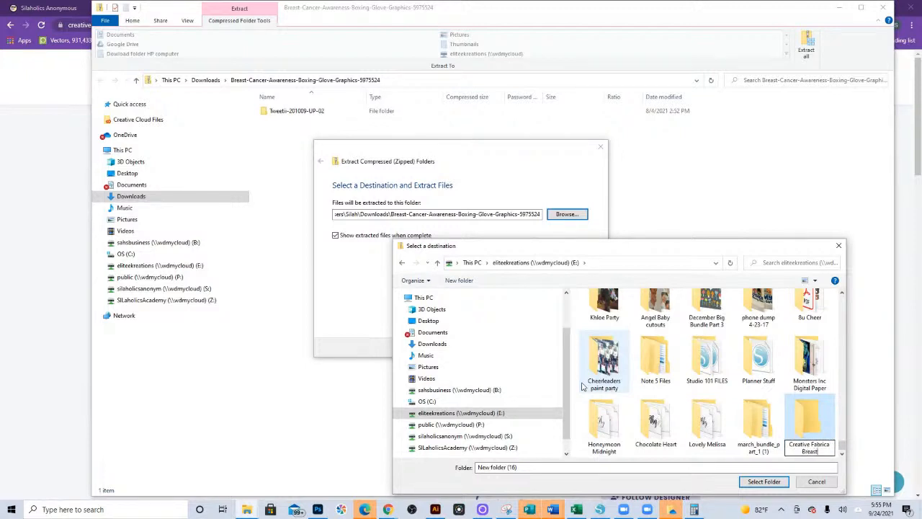
type(" Cancer")
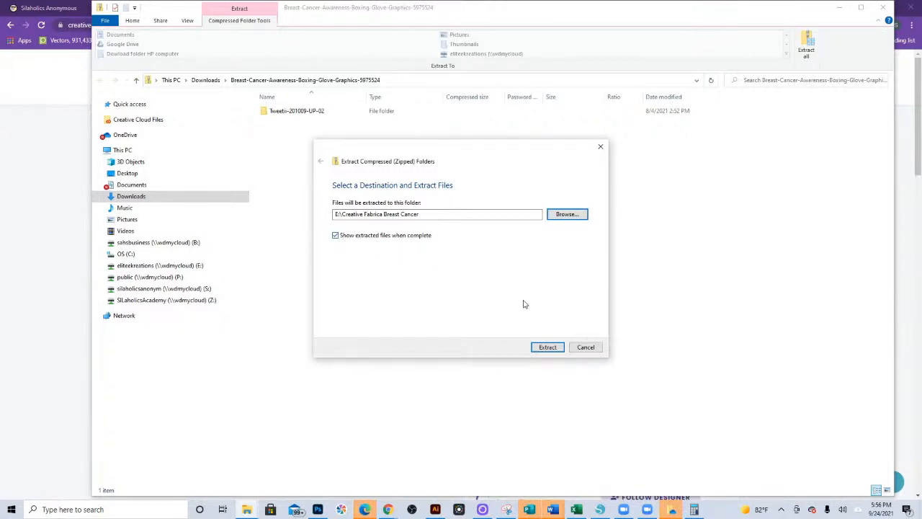
left_click(555, 348)
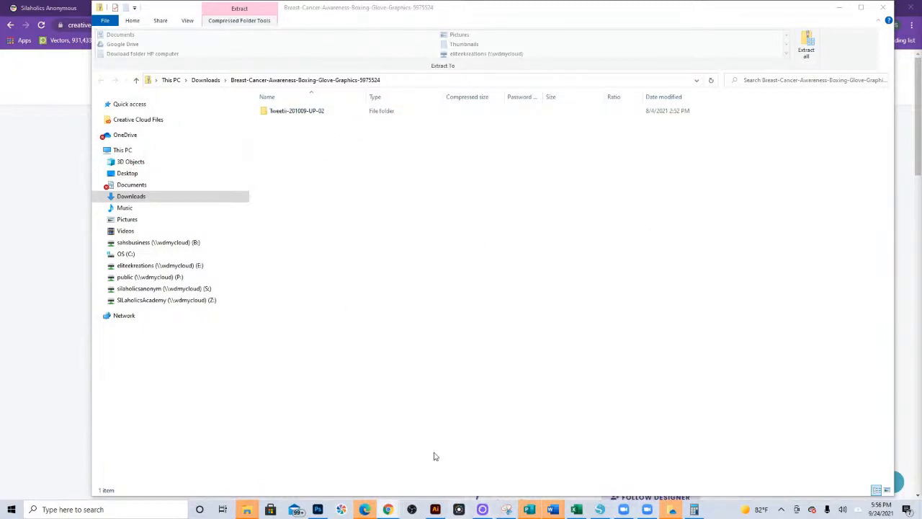
- Open the extracted Tweetii-201009-UP-02 folder inside Creative Fabrica Breast Cancer and show its files as medium icons
mouse_move(246, 510)
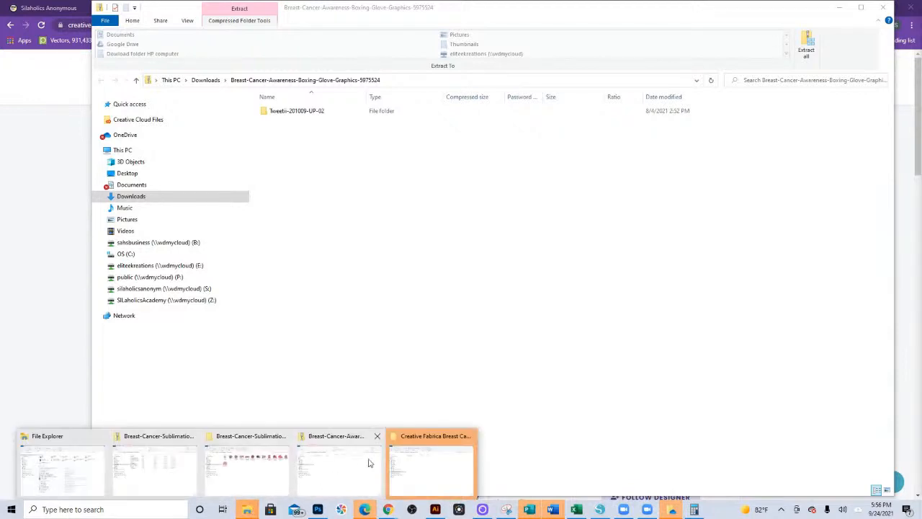
left_click(414, 442)
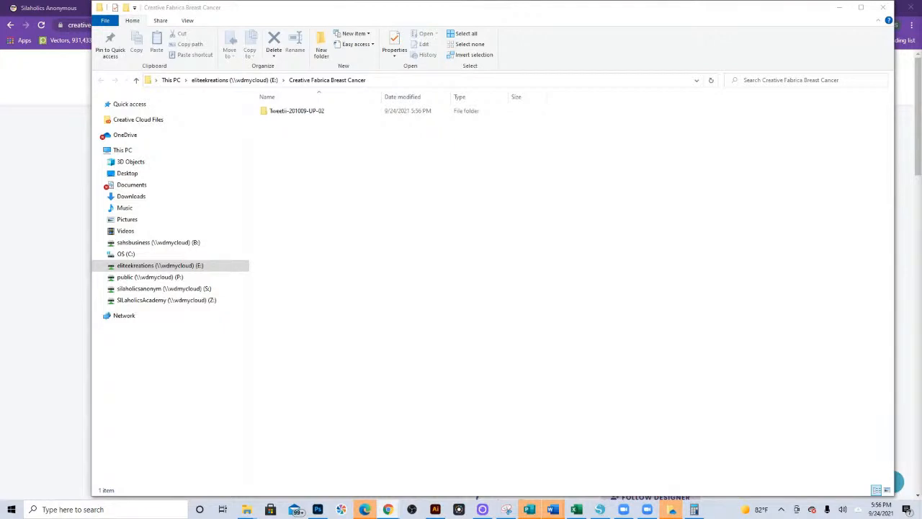
left_click(301, 115)
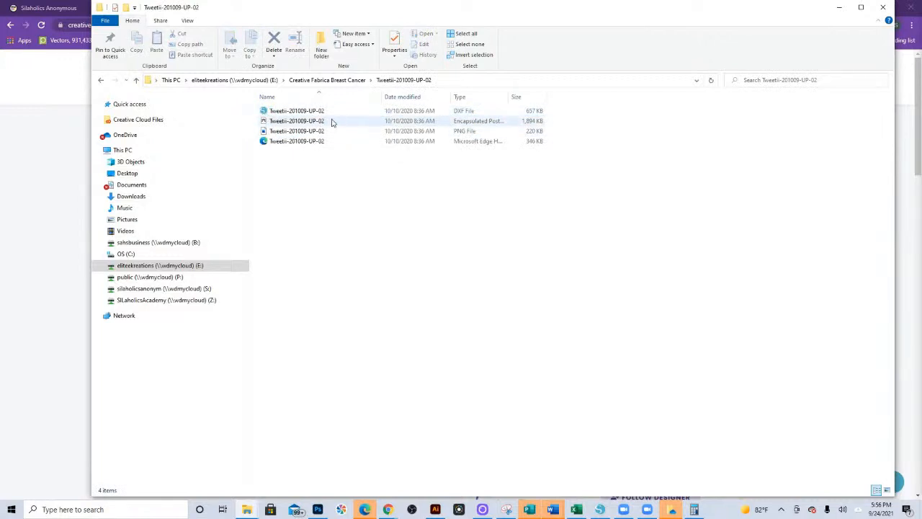
right_click(303, 192)
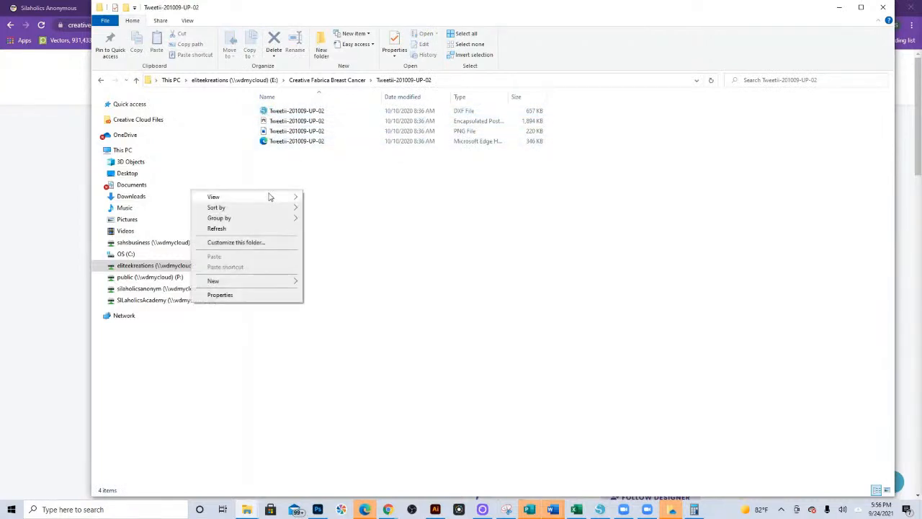
mouse_move(273, 199)
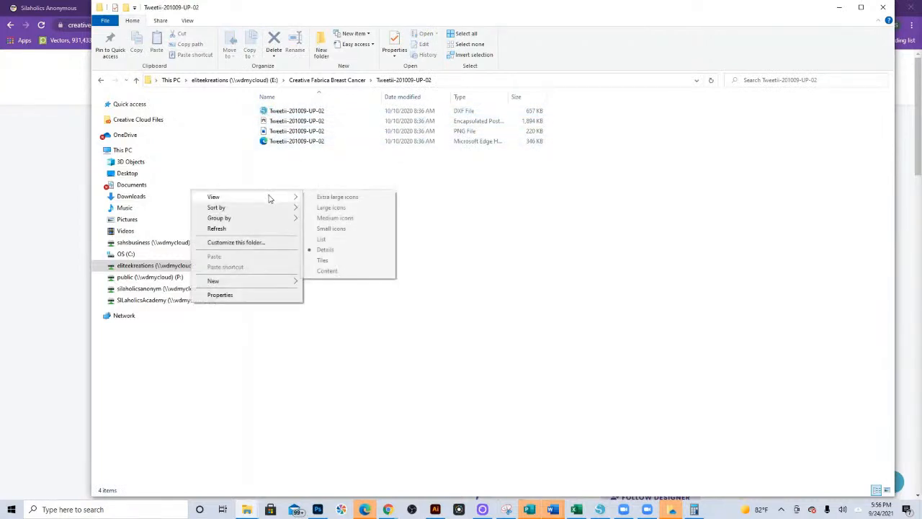
left_click(350, 218)
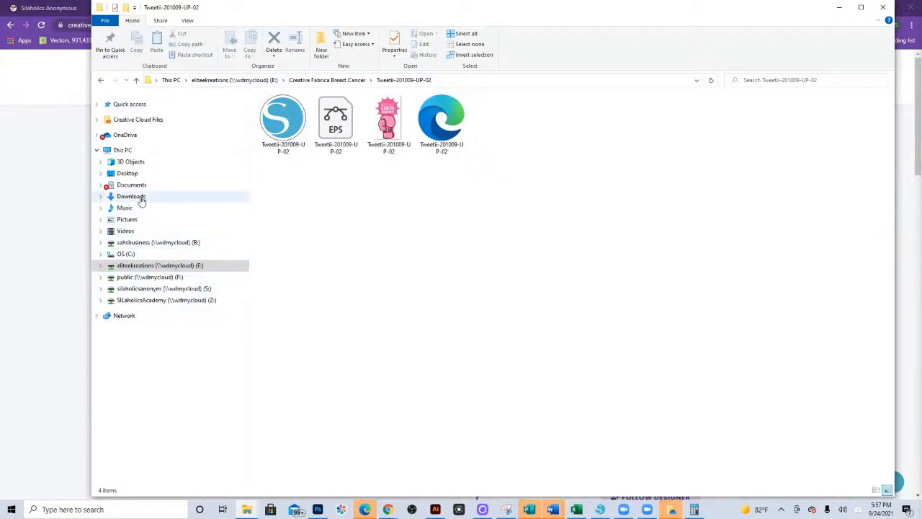
- View the extracted Breast-Cancer-Sublimation-Bundle folder and switch to Silhouette Studio with its blank document
left_click(247, 512)
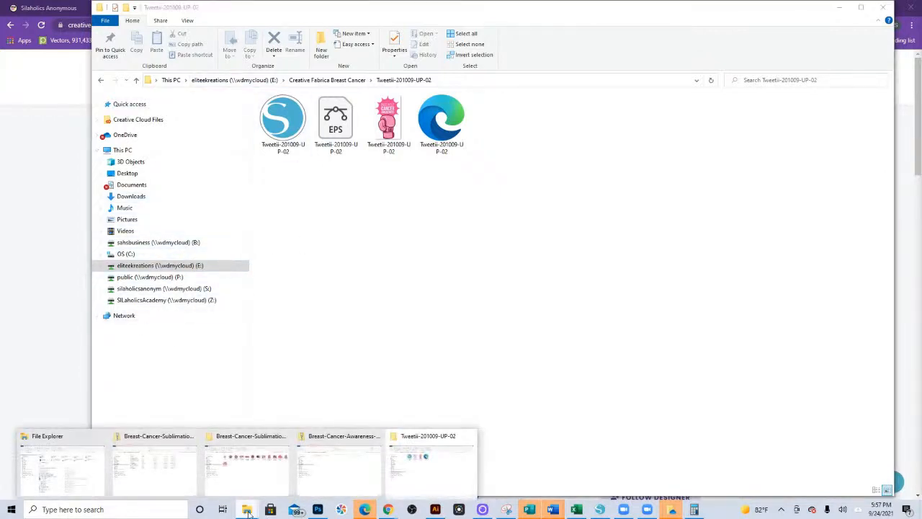
left_click(242, 441)
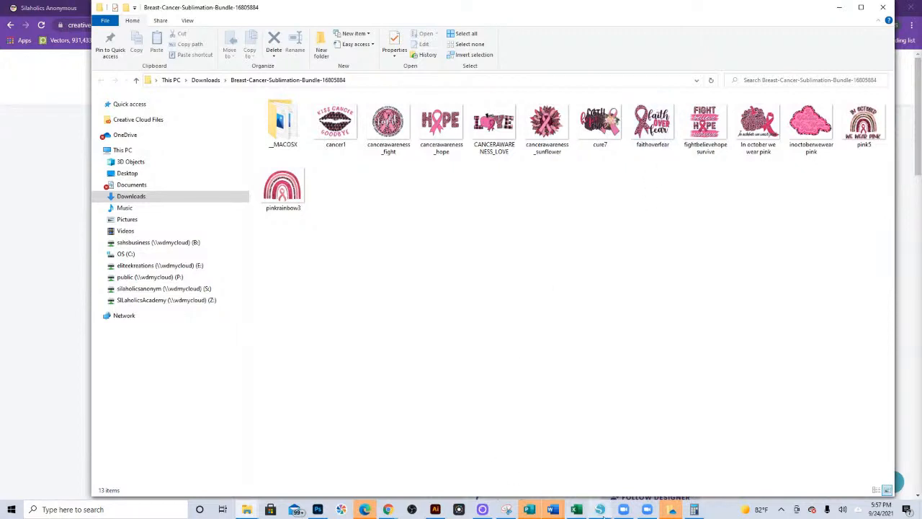
left_click(600, 509)
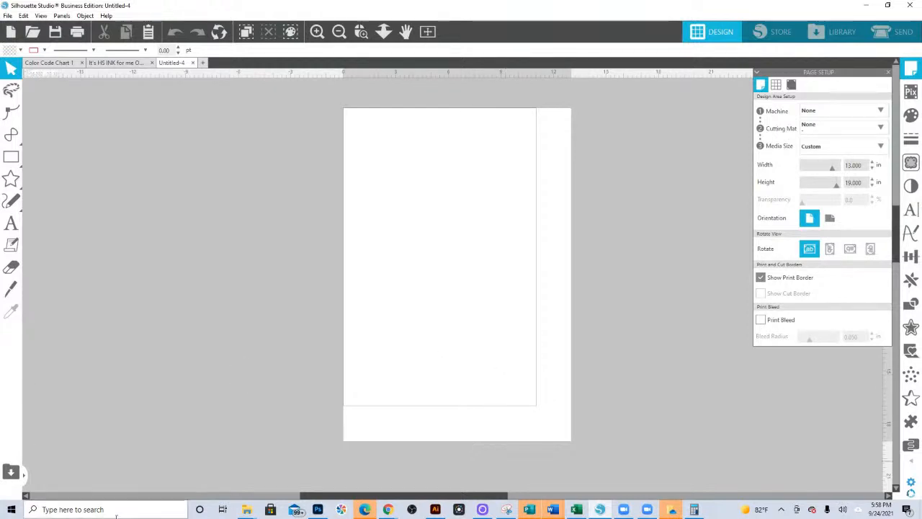
- Switch back to the Creative Fabrica browser window in Chrome and bring up the SILaholics Anonymous Academy enrollments page
mouse_move(387, 509)
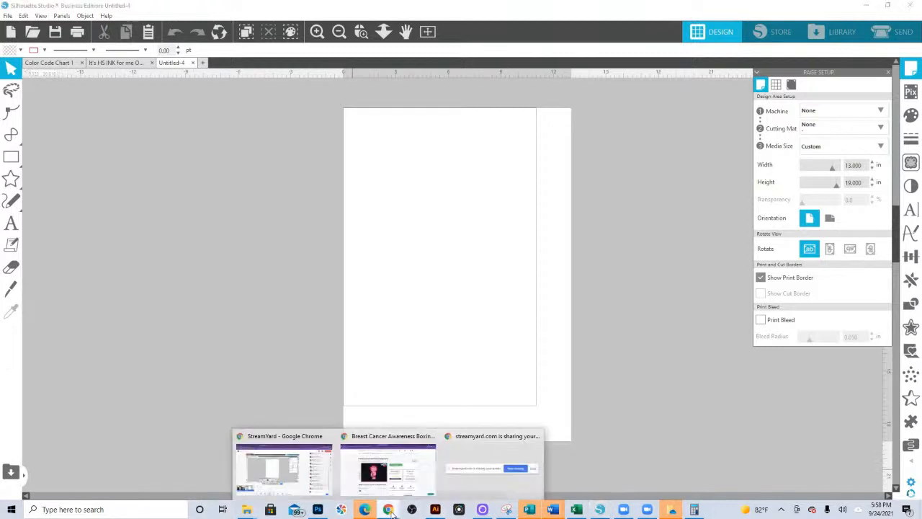
left_click(350, 445)
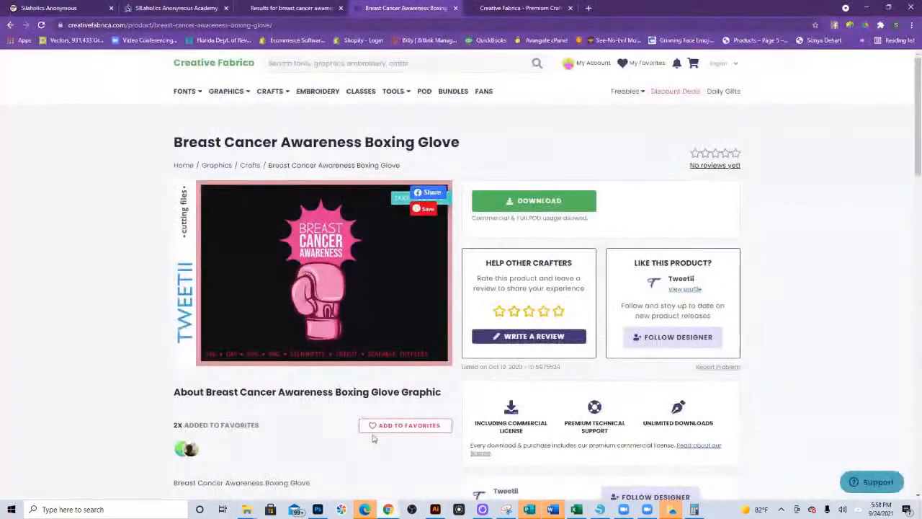
left_click(168, 13)
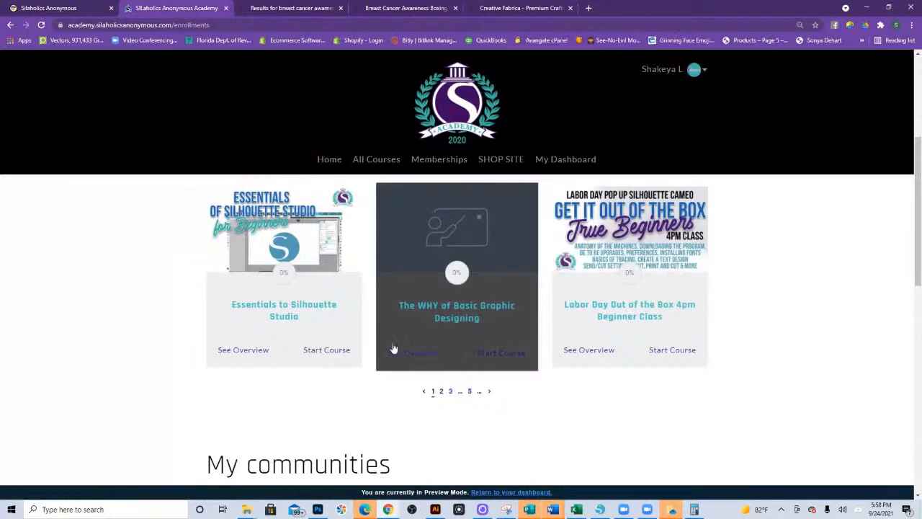
- Open the Essentials to Silhouette Studio course and bring up its Live Refresher Session Sept 2021 lesson
left_click(288, 225)
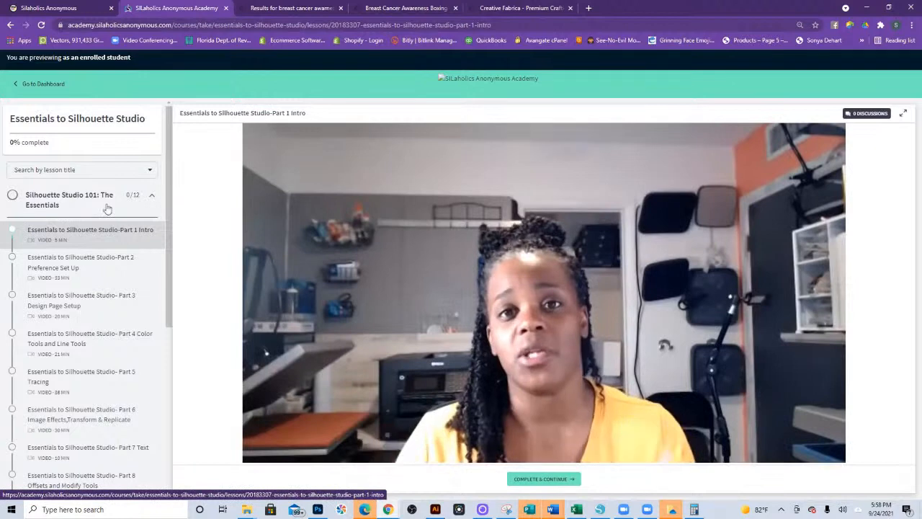
left_click(153, 196)
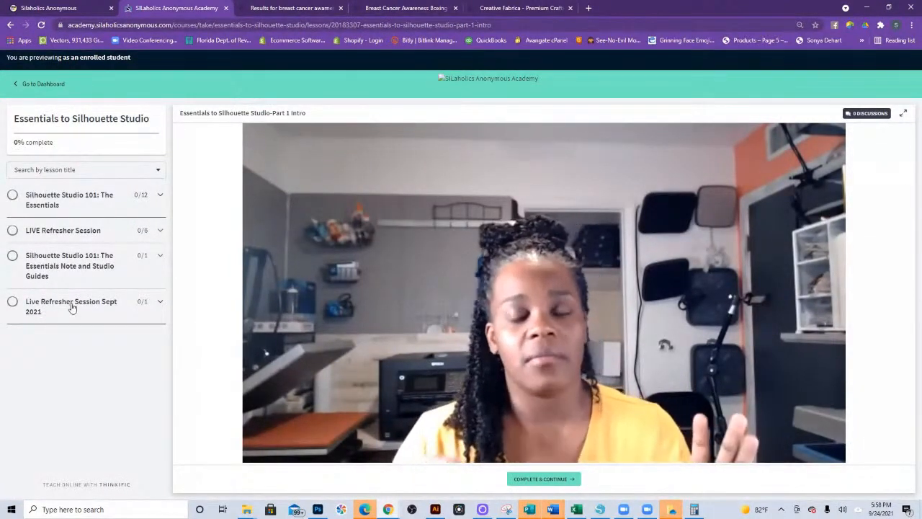
left_click(83, 306)
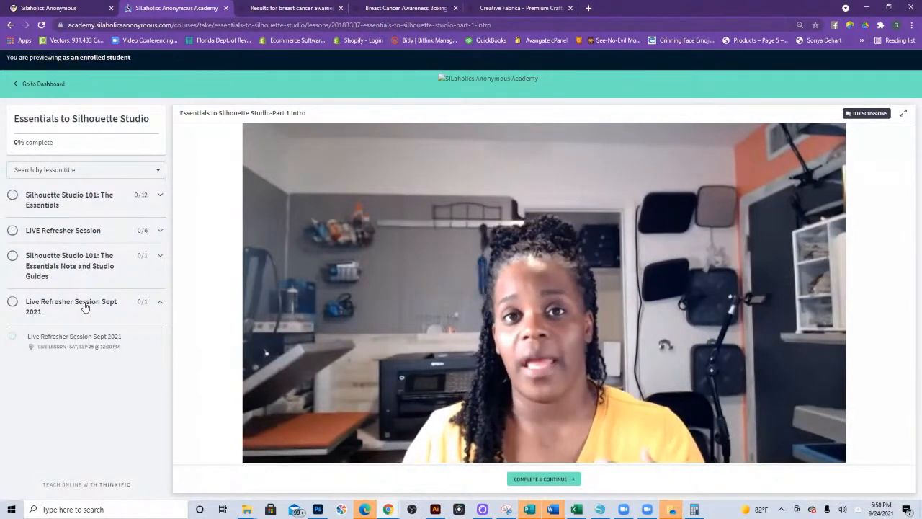
left_click(85, 345)
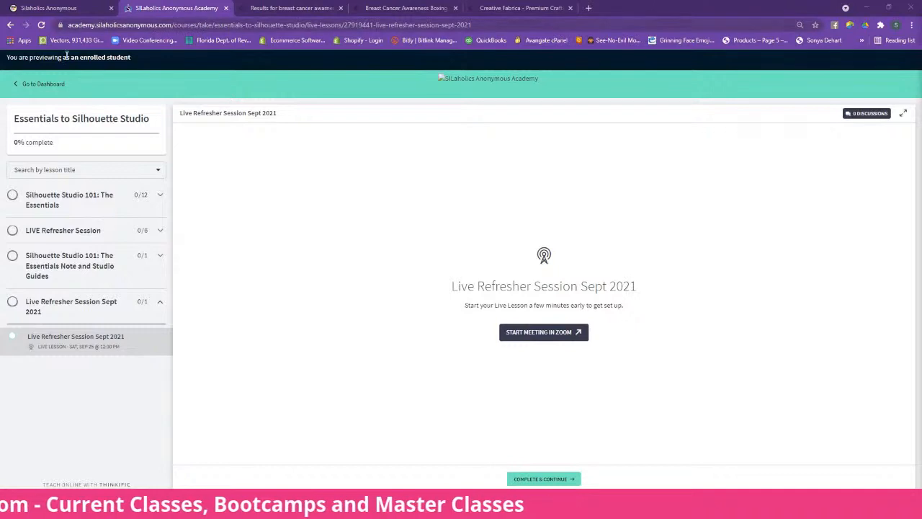
- Go back to the course's Part 1 Intro, look through the full lesson list and return to the academy dashboard
left_click(12, 25)
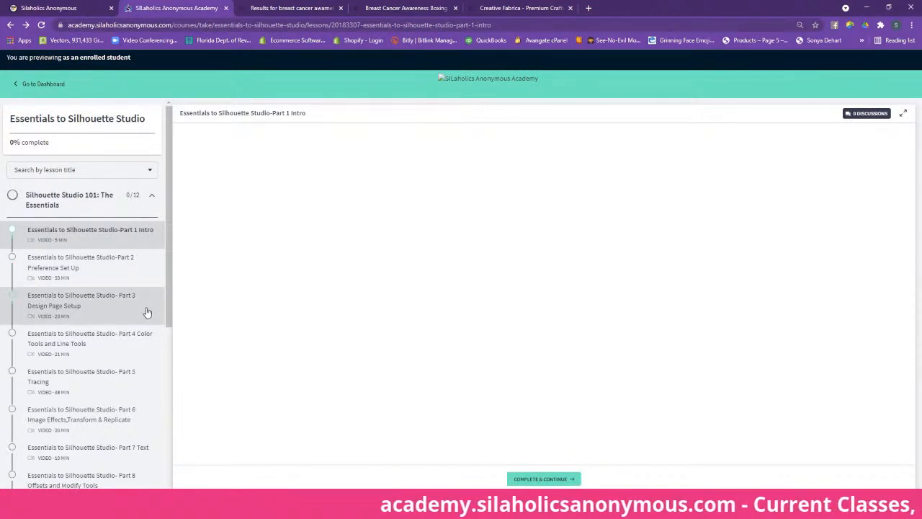
scroll(145, 317, "down", 3)
scroll(143, 330, "down", 1)
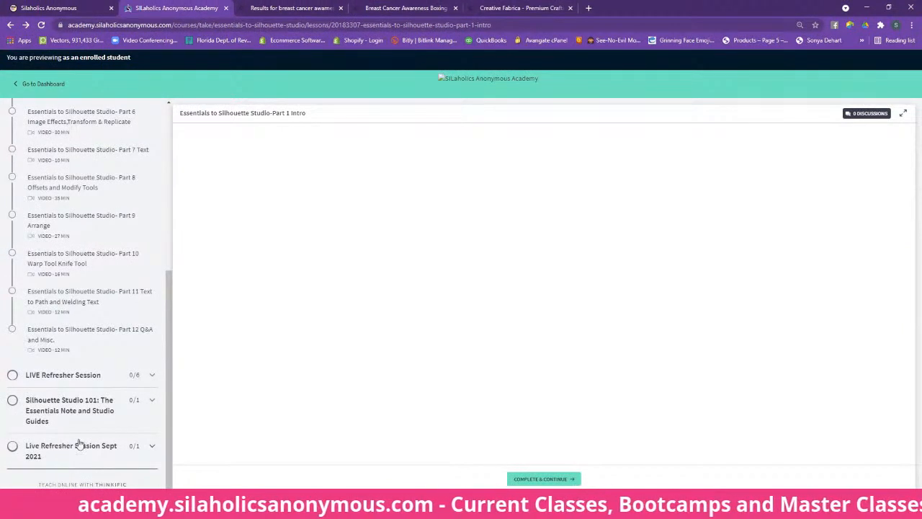
left_click(46, 89)
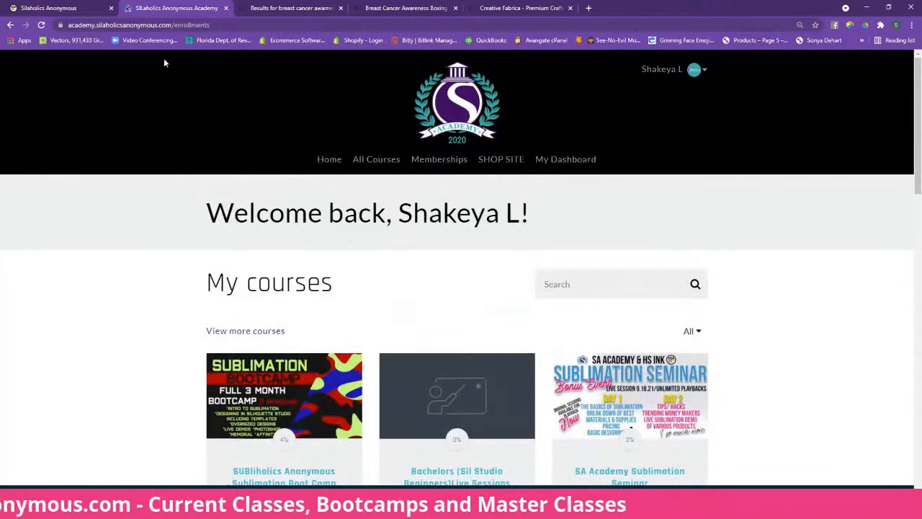
scroll(354, 358, "down", 6)
scroll(354, 357, "up", 1)
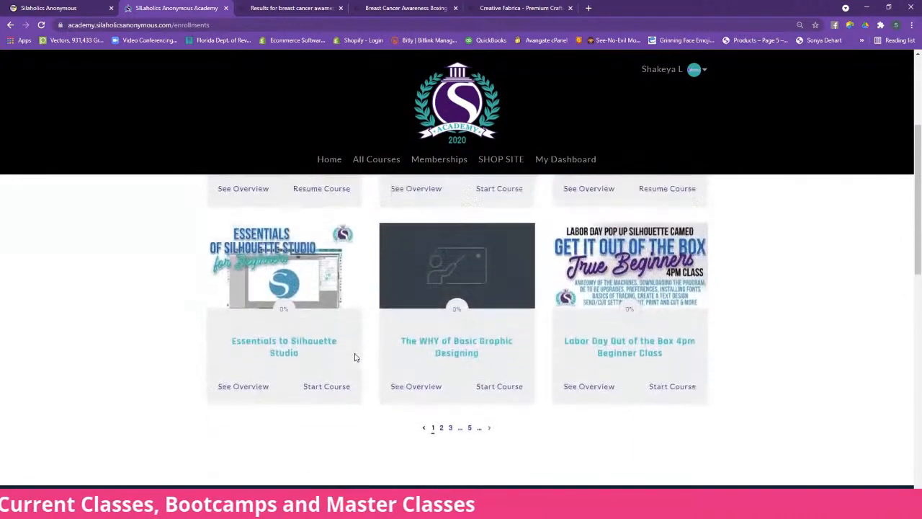
left_click(355, 357)
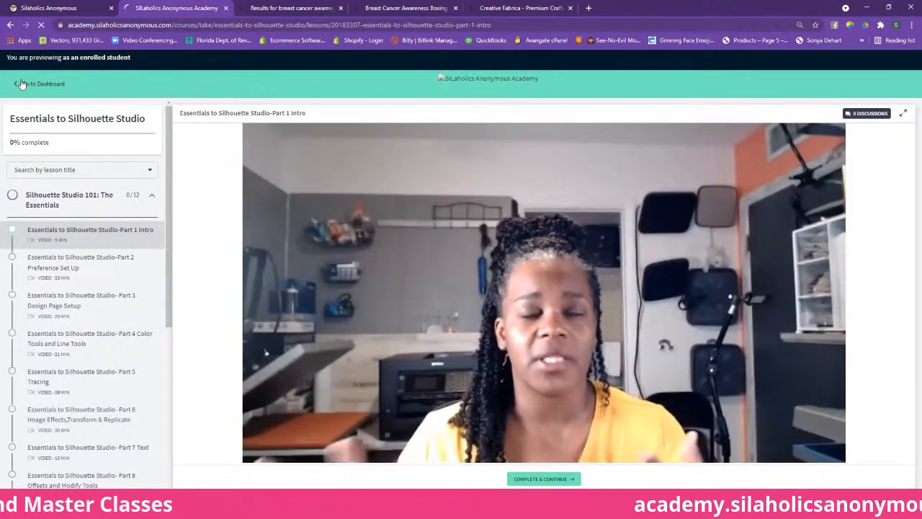
left_click(21, 83)
- Open the overview page of the Essentials to Silhouette Studio course and select the page's web address
scroll(250, 360, "down", 5)
scroll(251, 361, "up", 1)
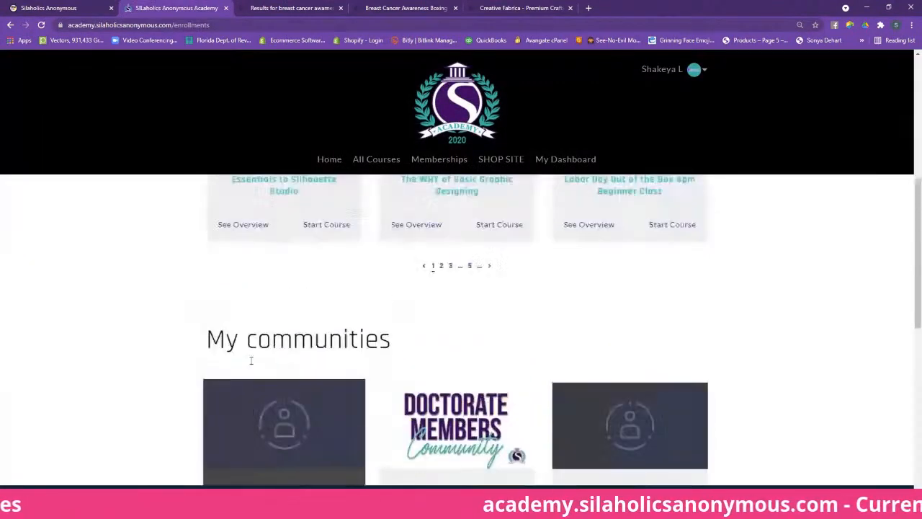
scroll(248, 338, "up", 1)
left_click(251, 305)
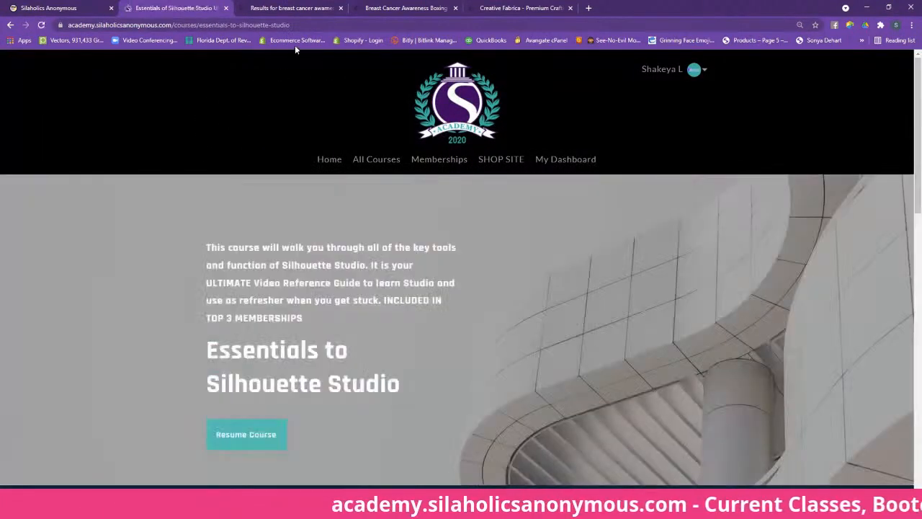
left_click(301, 25)
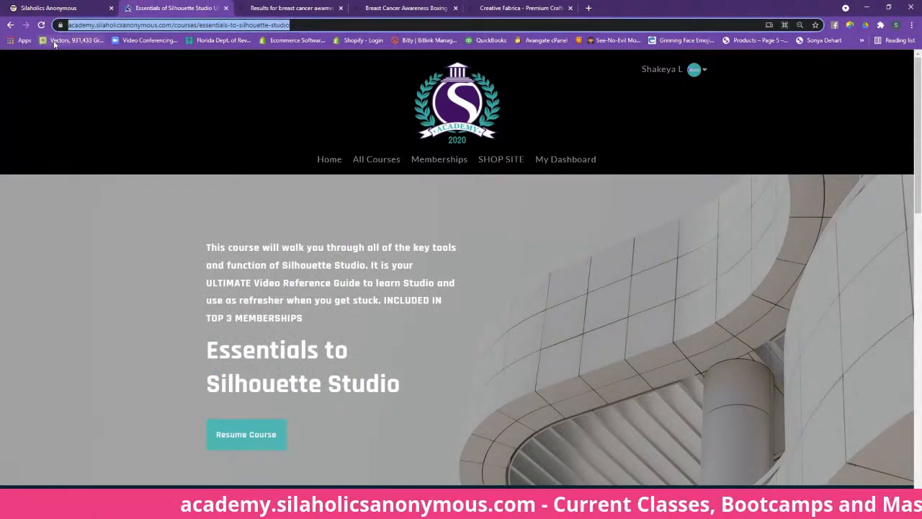
key("alt+Tab")
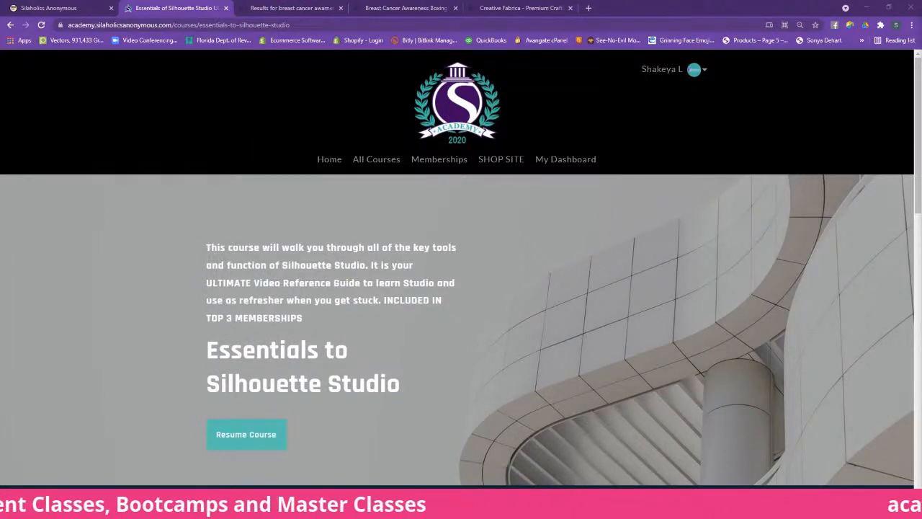
- Switch to Silhouette Studio and view the files offered for opening, leaving without choosing one
left_click(600, 509)
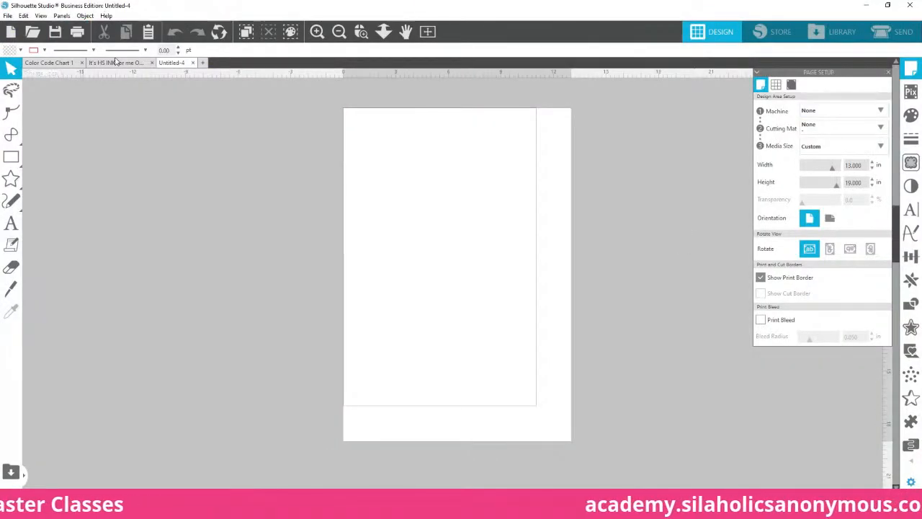
left_click(7, 15)
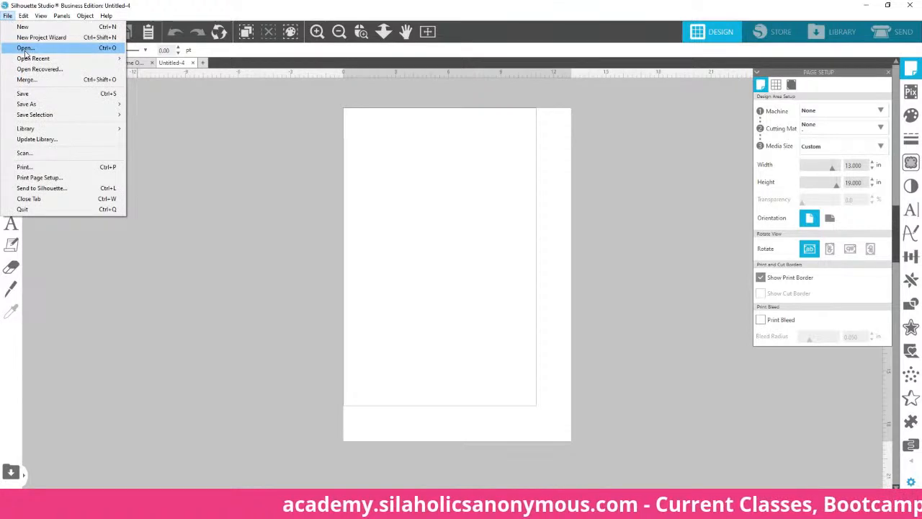
left_click(26, 48)
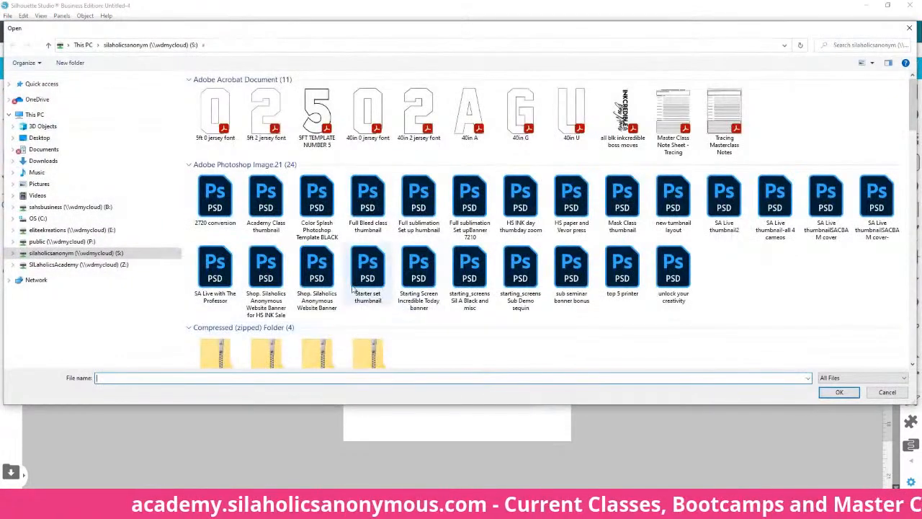
left_click(887, 393)
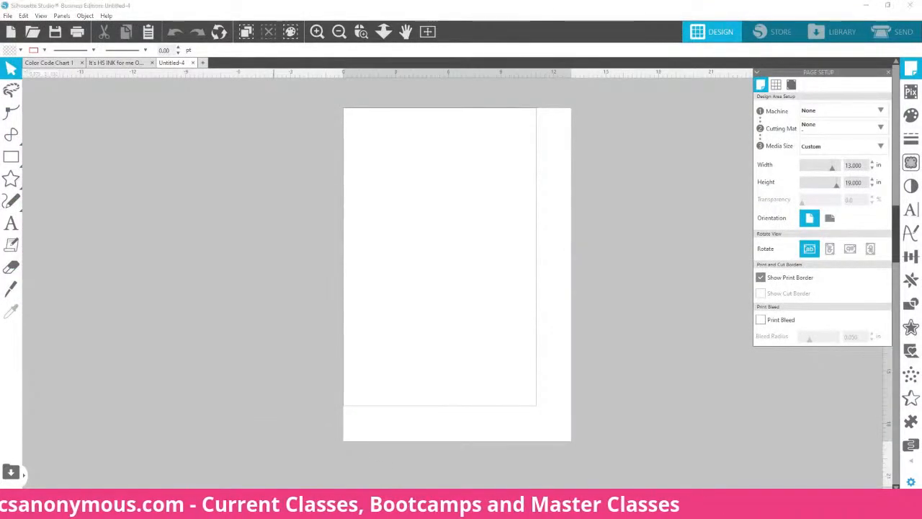
- Place the faithoverfear graphic from the Breast-Cancer-Sublimation-Bundle folder onto the blank Untitled-4 page and put the folder window away
mouse_move(248, 508)
left_click(252, 441)
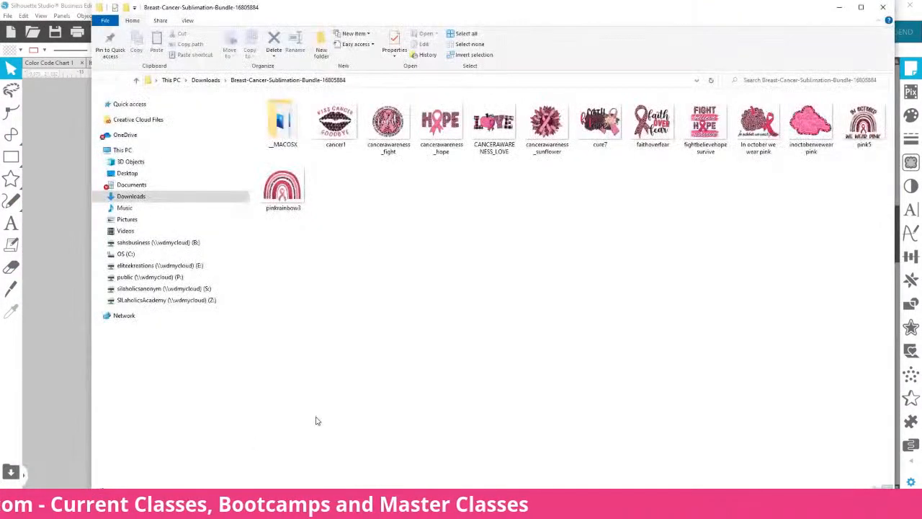
left_click_drag(414, 16, 324, 253)
left_click_drag(572, 371, 477, 183)
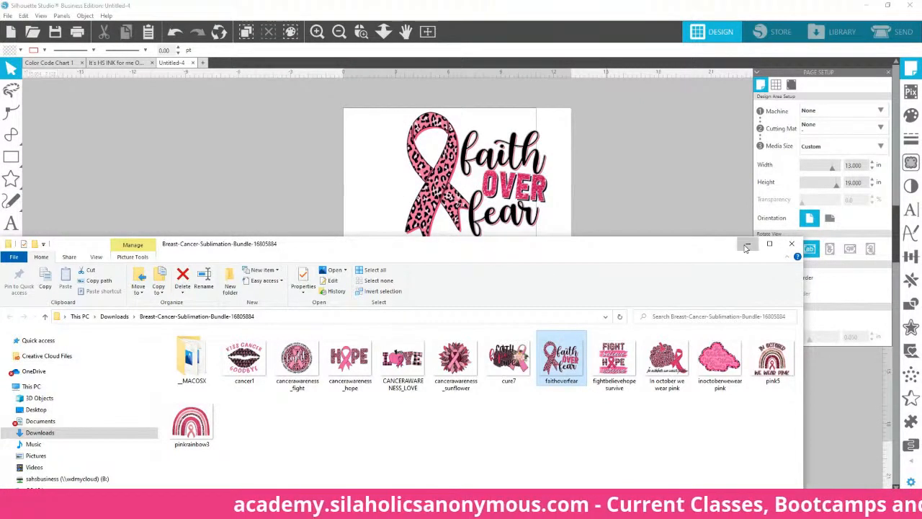
left_click(748, 244)
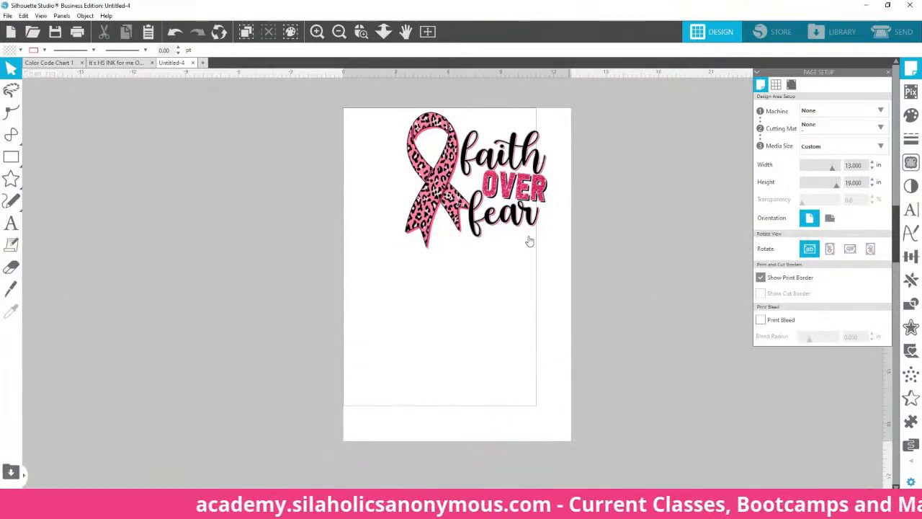
- Move the faith over fear design into the upper part of the page, to about X 1.5 in, Y 2.4 in
left_click(431, 207)
left_click_drag(431, 206, 404, 251)
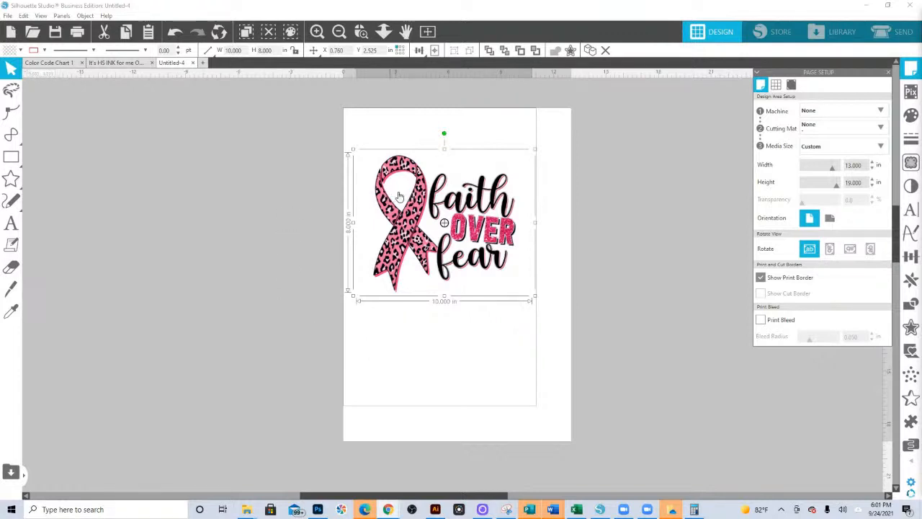
left_click_drag(387, 260, 407, 259)
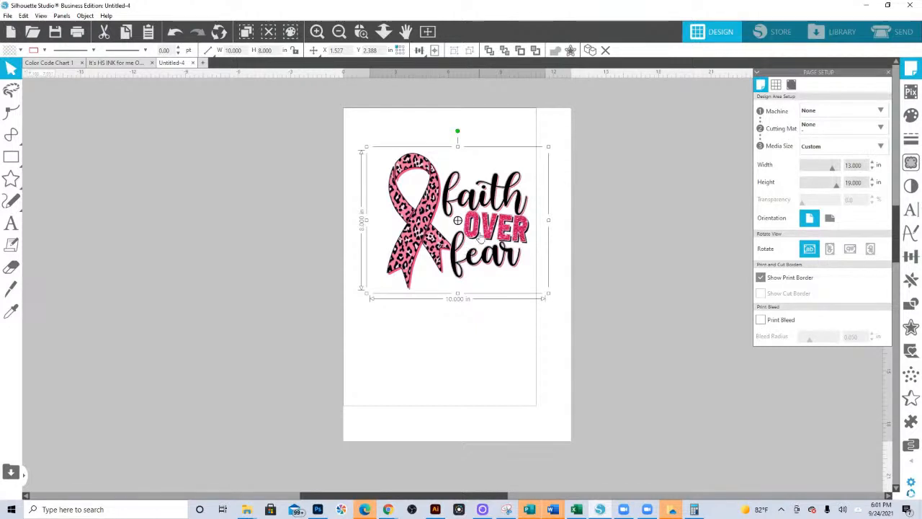
- Trace and detach the faith over fear design, using a trace area around the whole artwork and a threshold of 100%
left_click(912, 166)
left_click(782, 121)
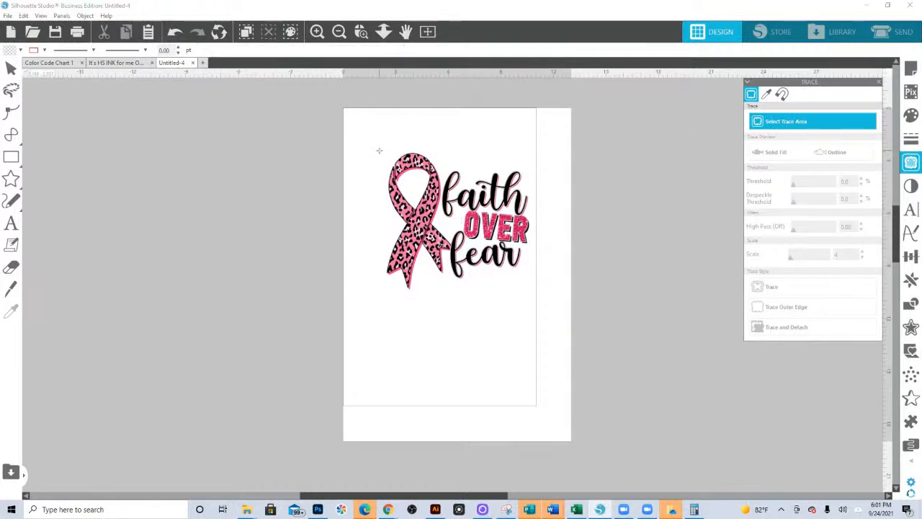
mouse_move(379, 150)
left_mouse_down()
mouse_move(521, 294)
mouse_move(541, 299)
left_mouse_up()
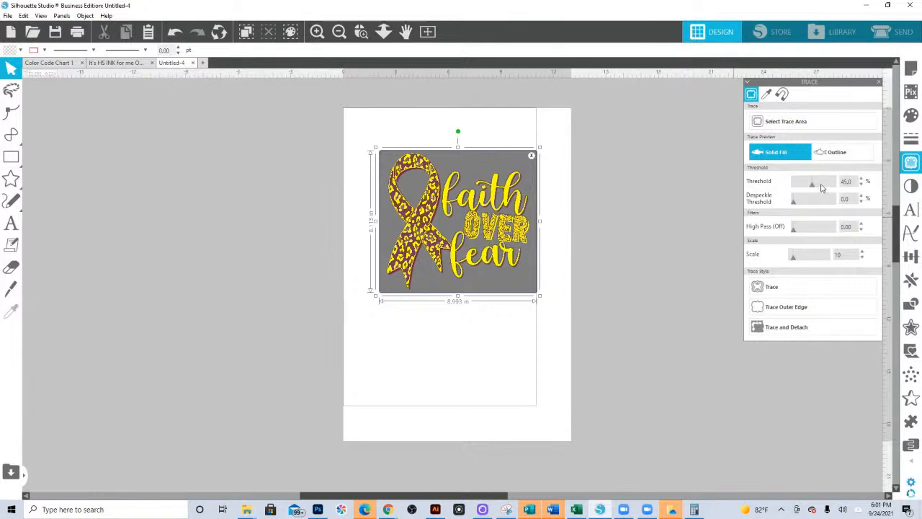
left_click_drag(817, 189, 839, 189)
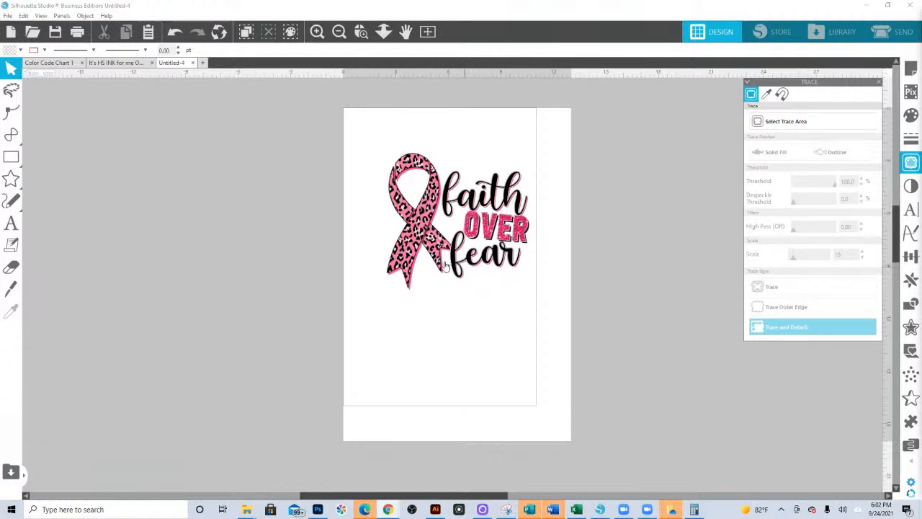
- Move the leftover background image off the page, away from the detached design, and delete it
left_click(417, 242)
left_click(490, 297)
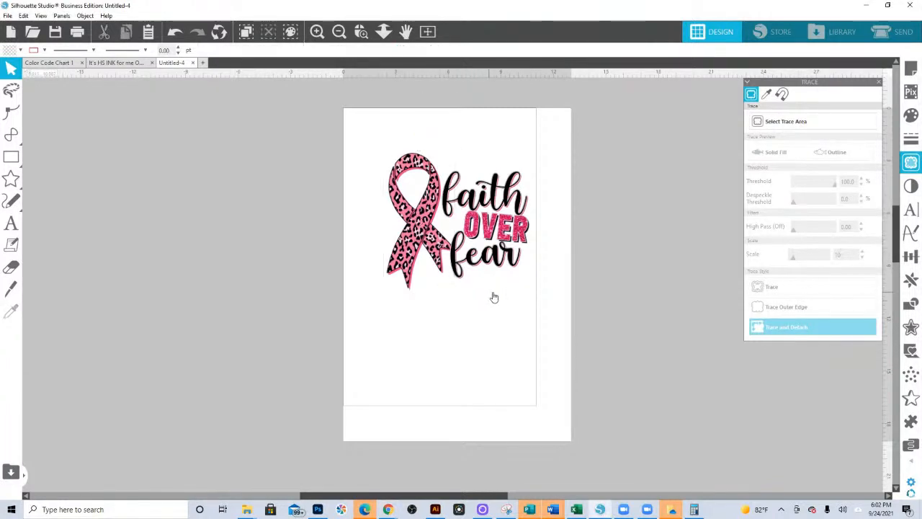
left_click_drag(496, 296, 702, 359)
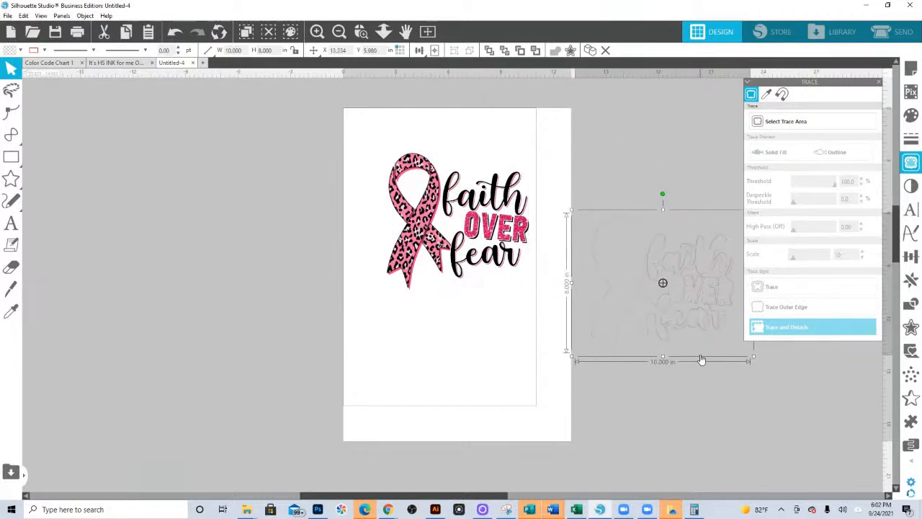
key("Delete")
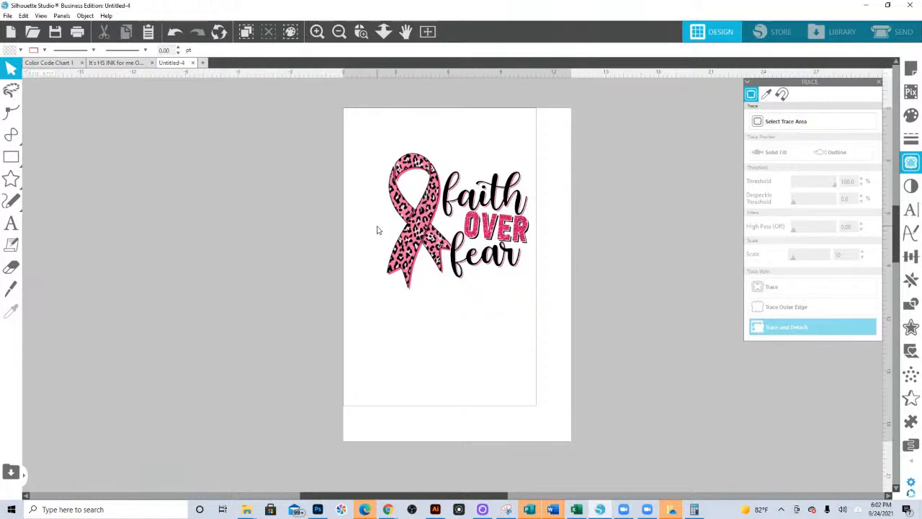
- Group all the detached pieces of the faith over fear design, including the ribbon and the lettering
left_click_drag(356, 151, 540, 294)
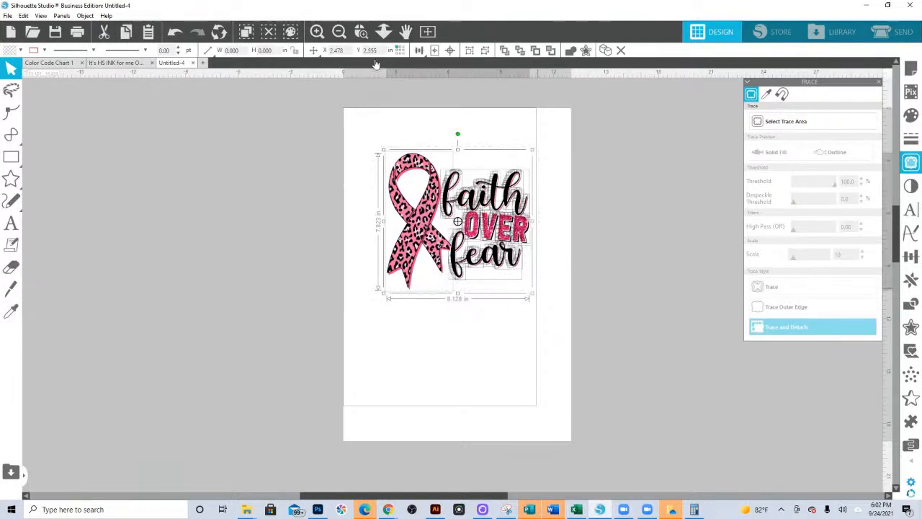
scroll(493, 213, "up", 7)
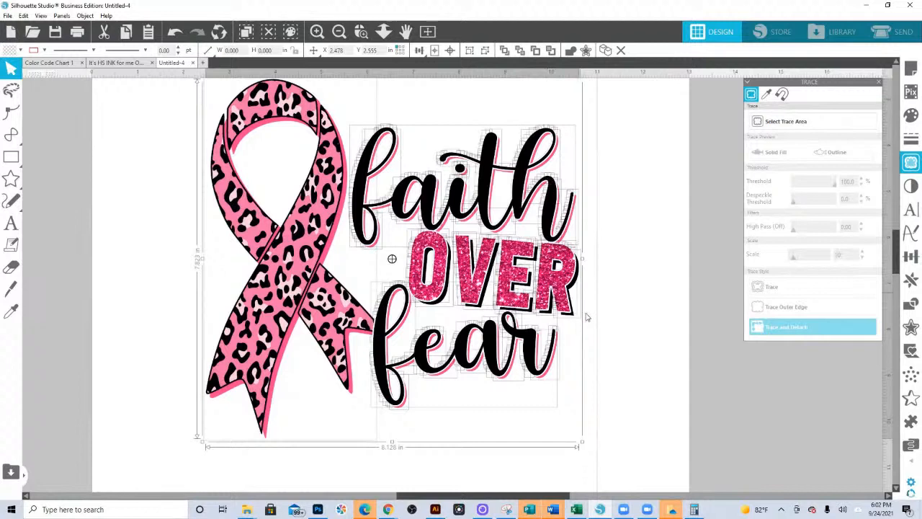
right_click(442, 273)
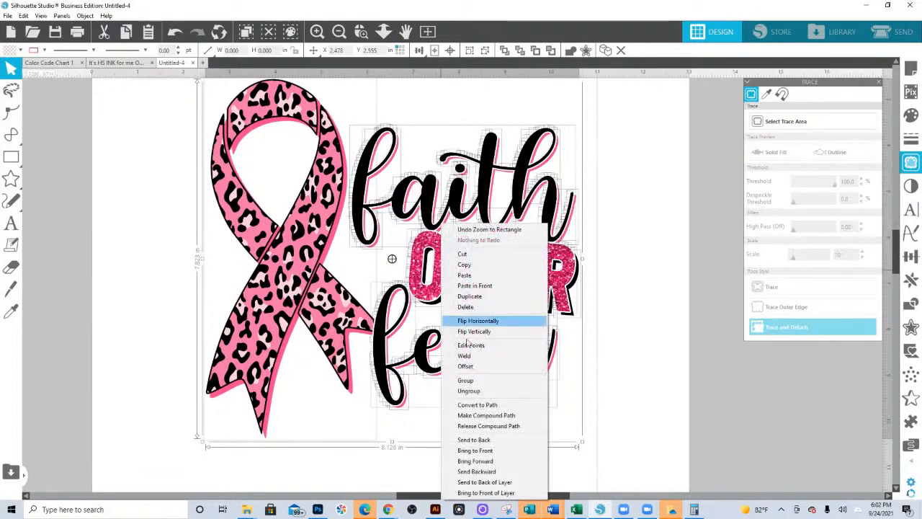
left_click(482, 383)
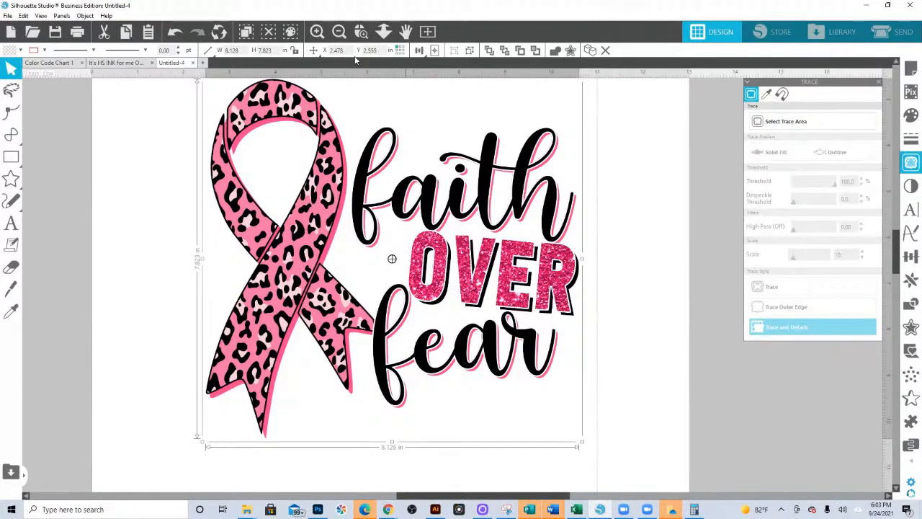
- Enlarge the grouped faith over fear design proportionally to about 11.7 in wide by 11.2 in high
left_click(383, 33)
left_click_drag(359, 267, 520, 390)
key("Escape")
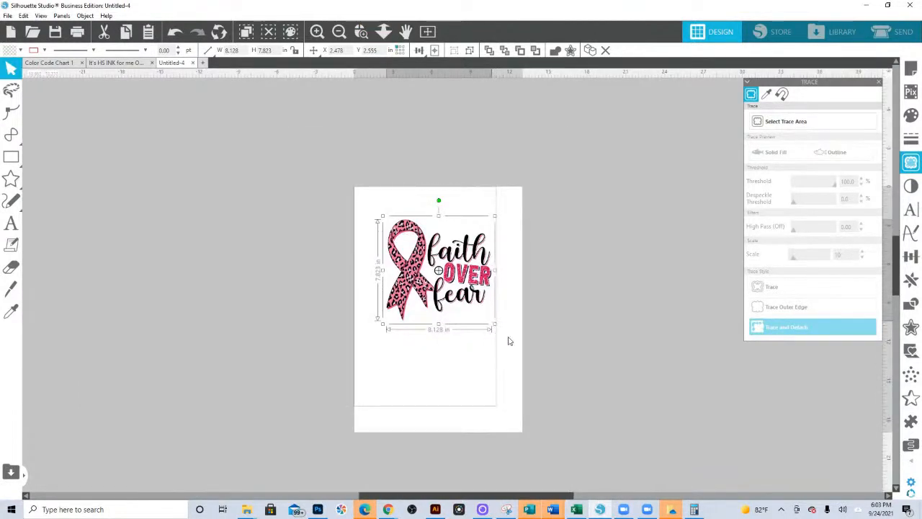
left_click_drag(494, 324, 541, 369)
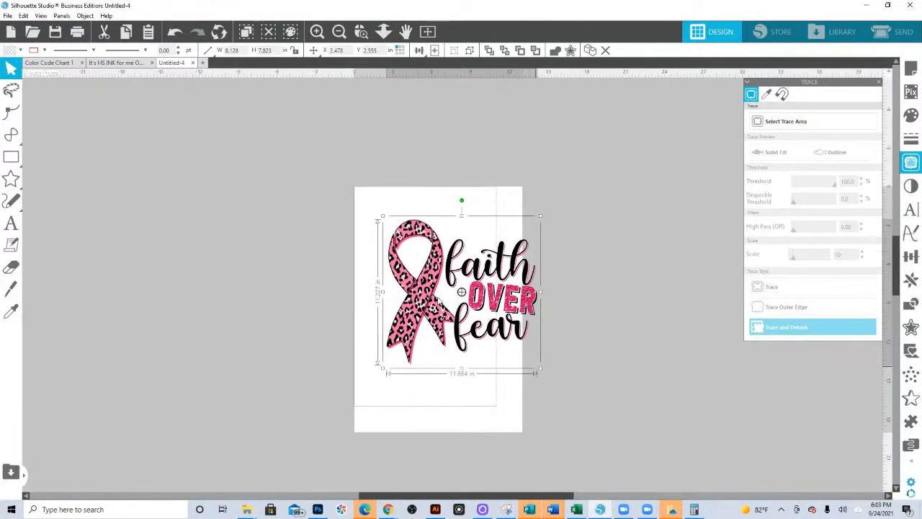
- Undo the enlargement and the grouping of the faith over fear design
key("i")
key("i")
key("i")
key("i")
key("i")
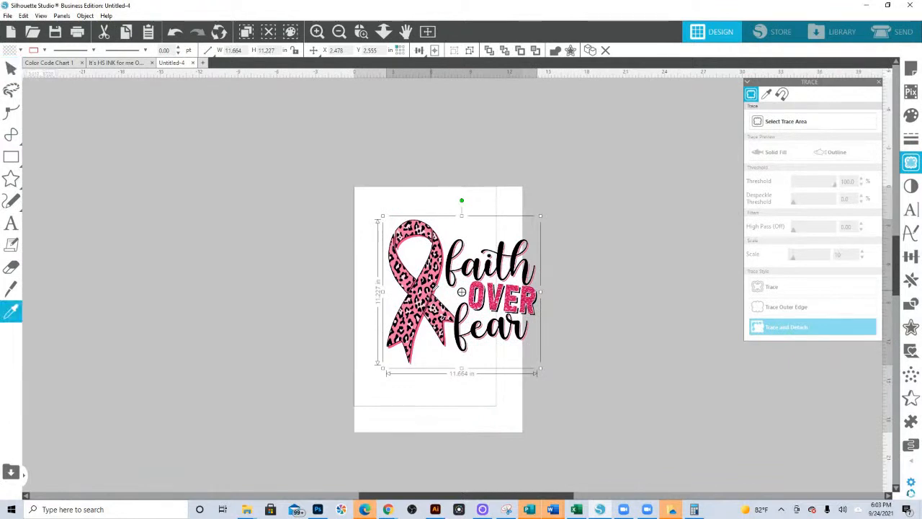
key("ctrl+z")
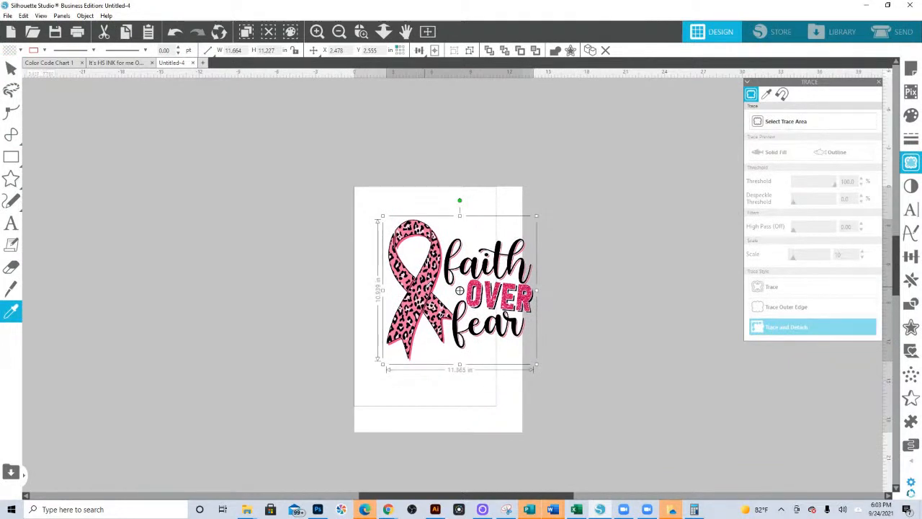
key("i")
key("i")
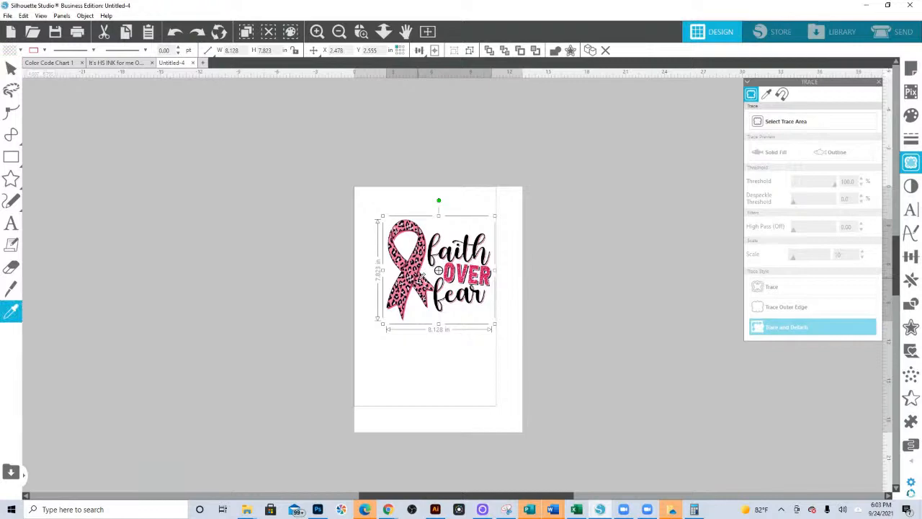
scroll(421, 275, "up", 3)
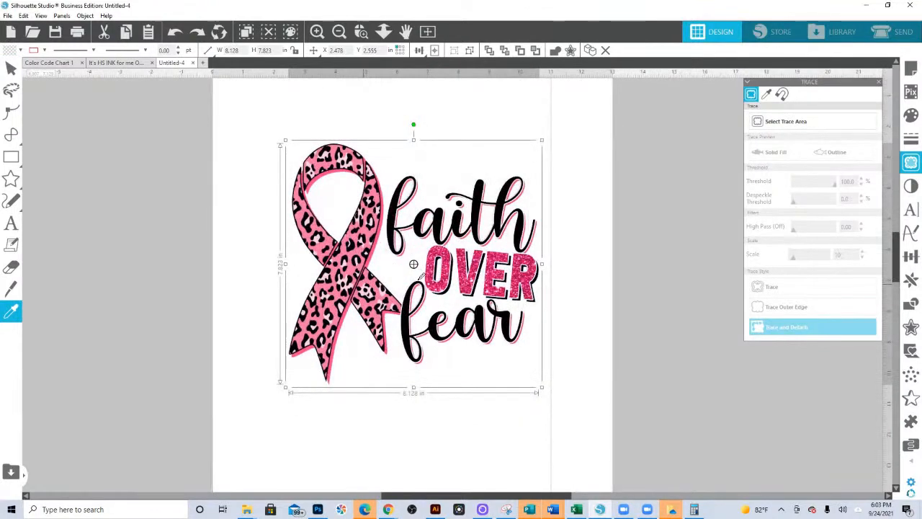
scroll(421, 278, "up", 3)
key("ctrl+shift+g")
- Group all the pieces of the faith over fear design again and move it off the page, to the left of it
scroll(377, 95, "down", 3)
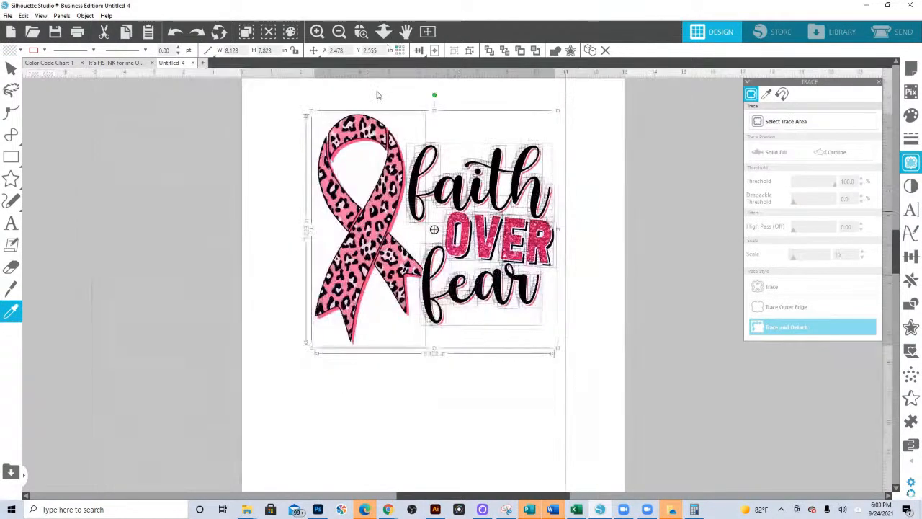
scroll(377, 95, "down", 2)
right_click(417, 231)
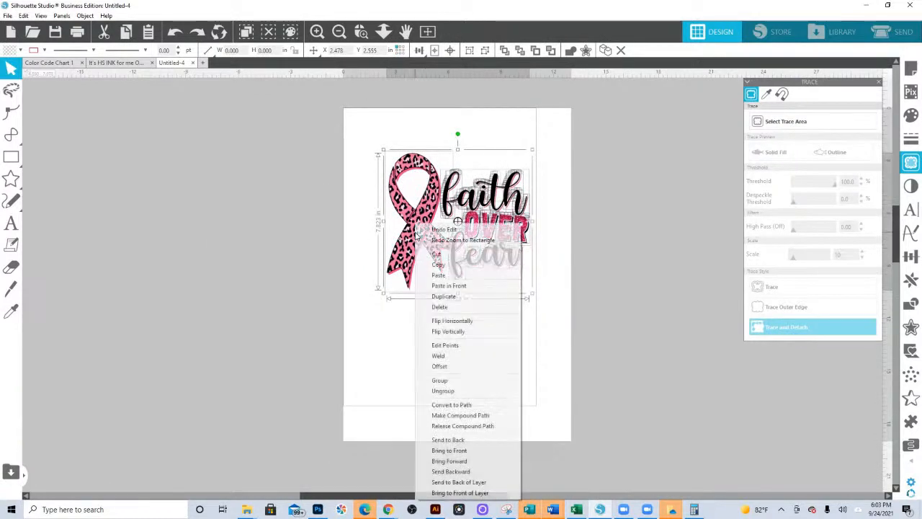
left_click(440, 380)
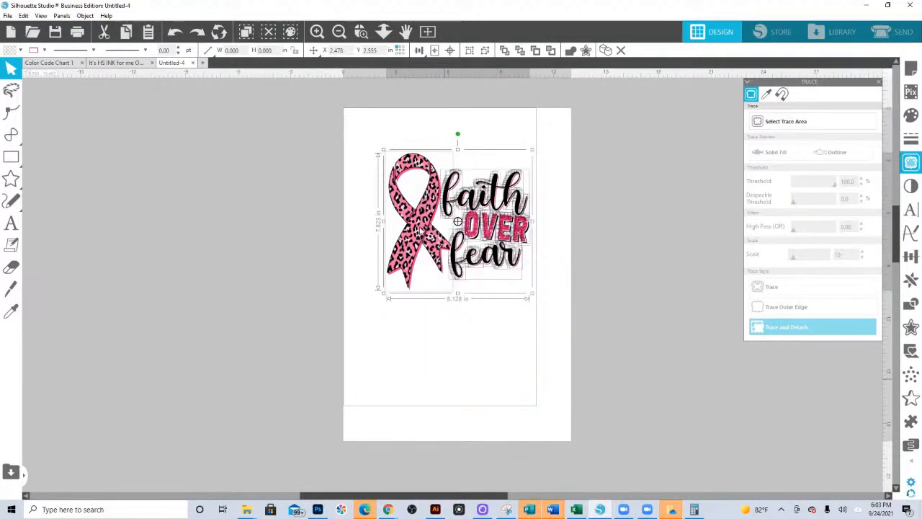
left_click_drag(418, 230, 168, 268)
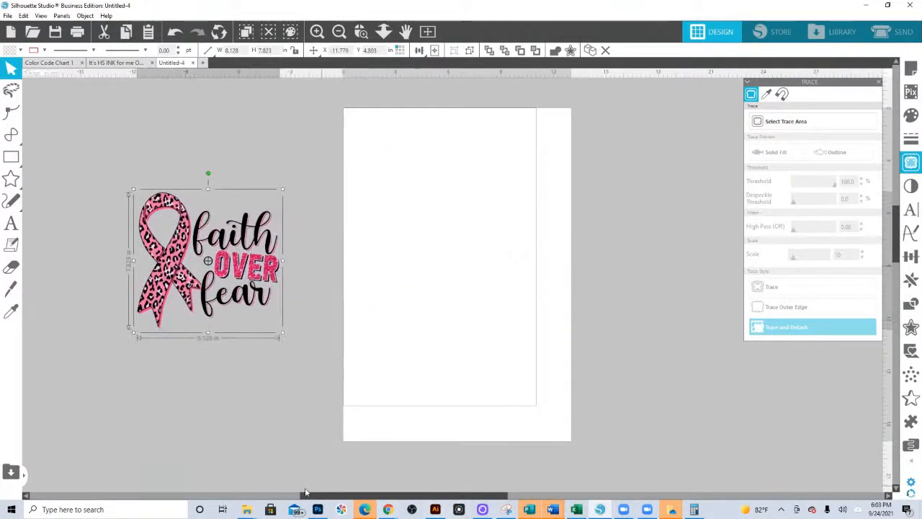
- Bring the CANCERAWARENESS_LOVE and faithoverfear images from the Breast-Cancer-Sublimation-Bundle folder into the design, placing faithoverfear to the right of the page
left_click(246, 510)
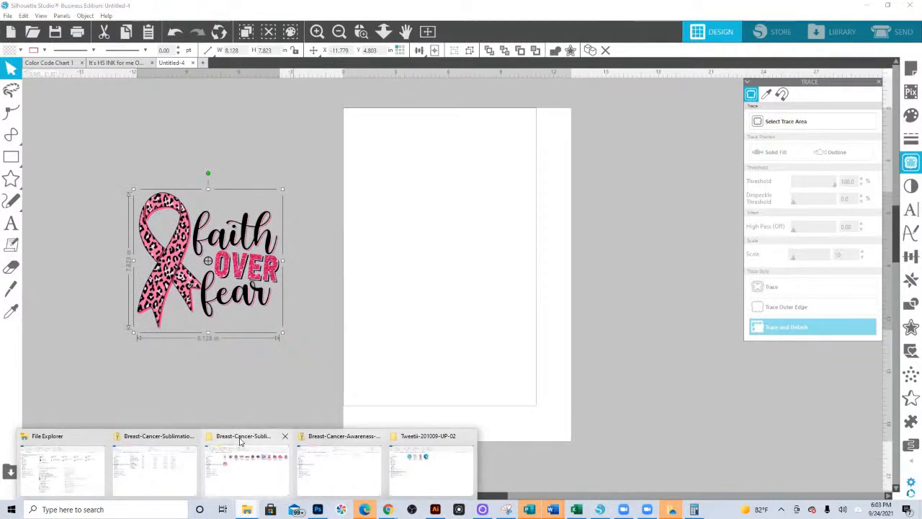
left_click(245, 469)
left_click_drag(403, 361, 389, 155)
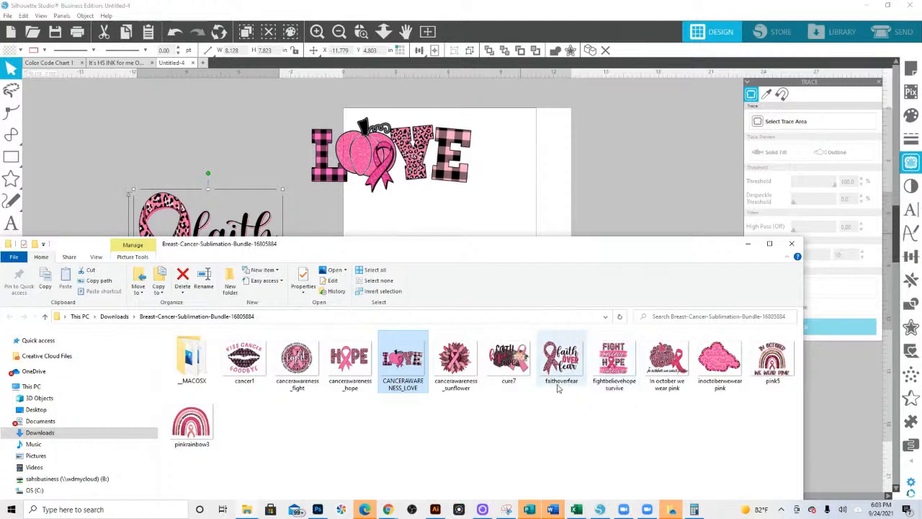
left_click_drag(558, 369, 632, 345)
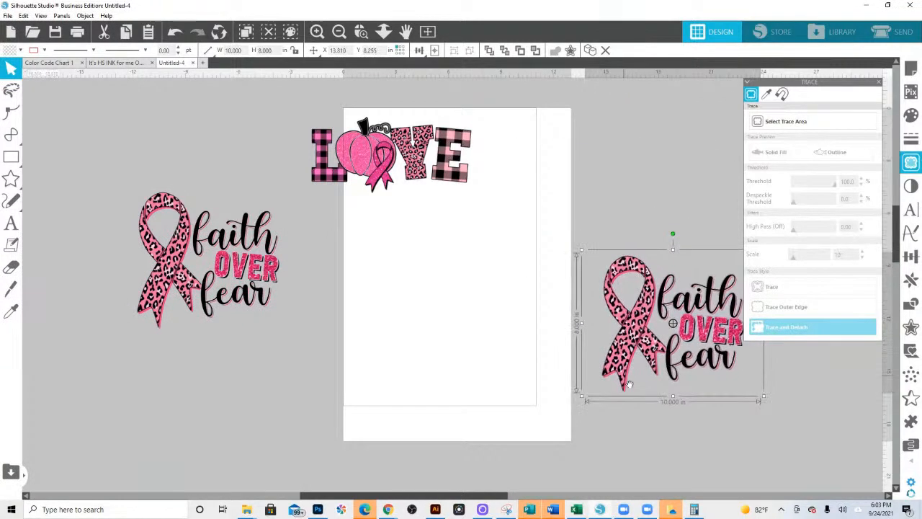
left_click_drag(650, 375, 420, 361)
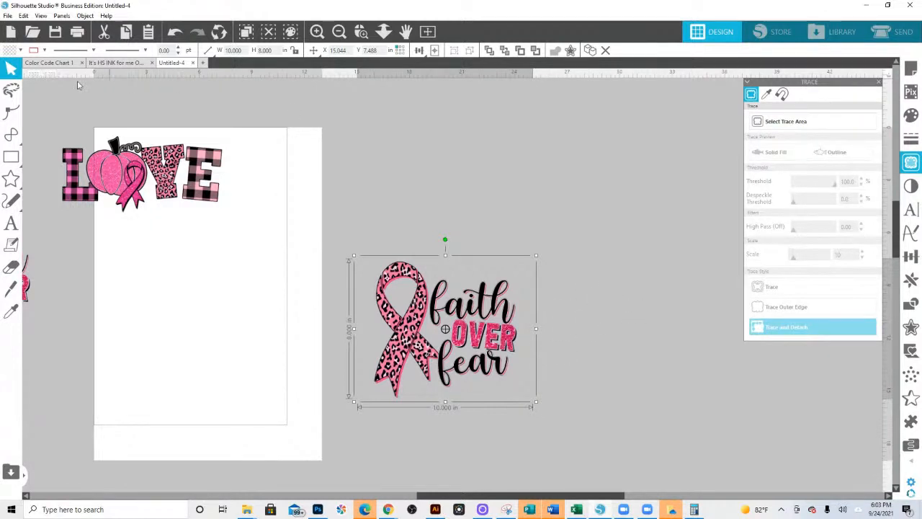
- Draw a rectangle about 8.1 in wide by 8 in high around the untraced faith over fear image right of the page
mouse_move(14, 164)
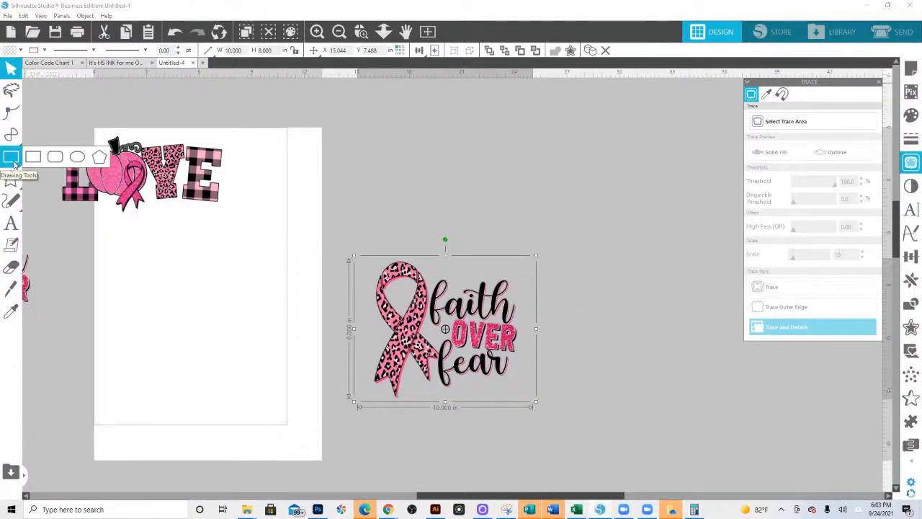
left_click(33, 156)
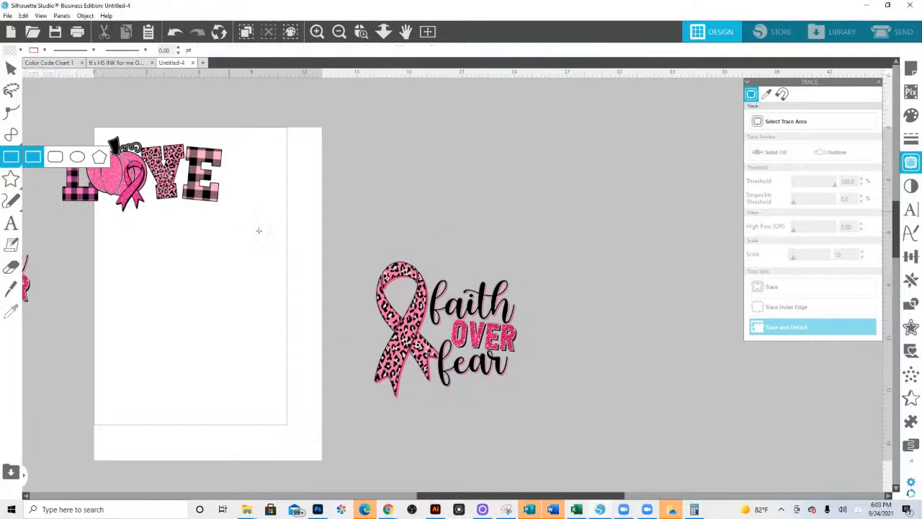
left_click_drag(372, 393, 514, 254)
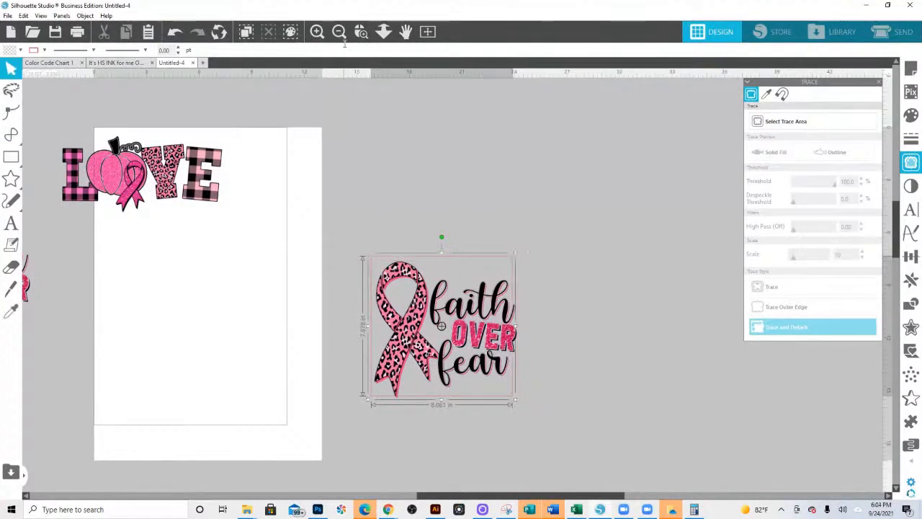
left_click(362, 33)
left_click_drag(366, 246, 544, 416)
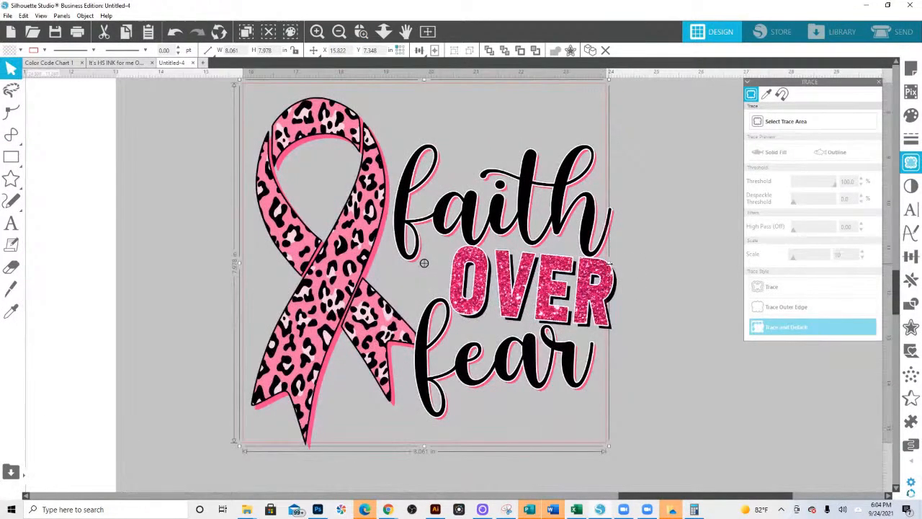
- Adjust the rectangle's edges to enclose the whole artwork closely, making it about 8.2 in wide by 7.8 in high
left_click_drag(609, 263, 622, 265)
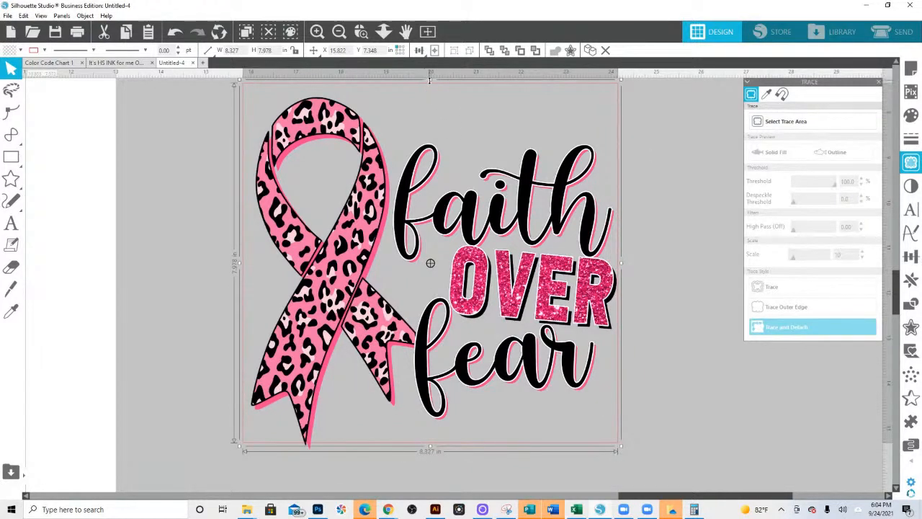
left_click_drag(430, 80, 430, 96)
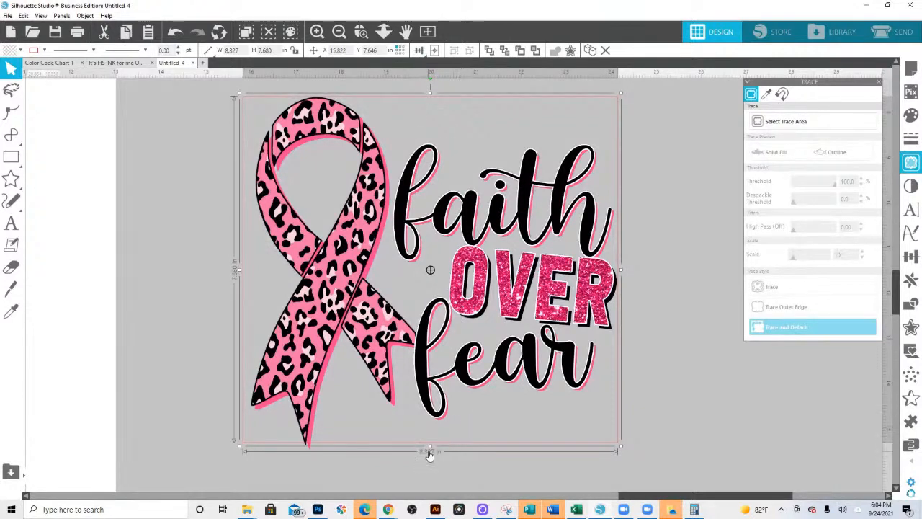
left_click_drag(430, 450, 425, 452)
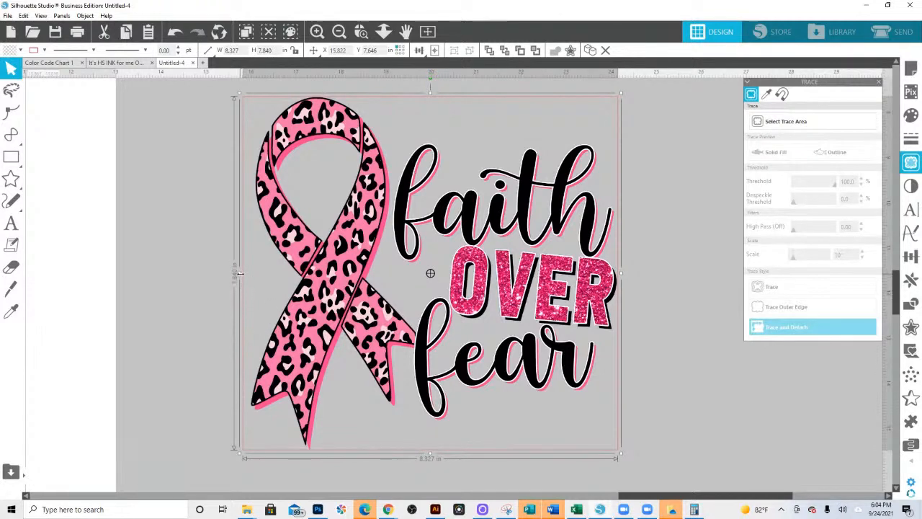
left_click_drag(236, 273, 247, 278)
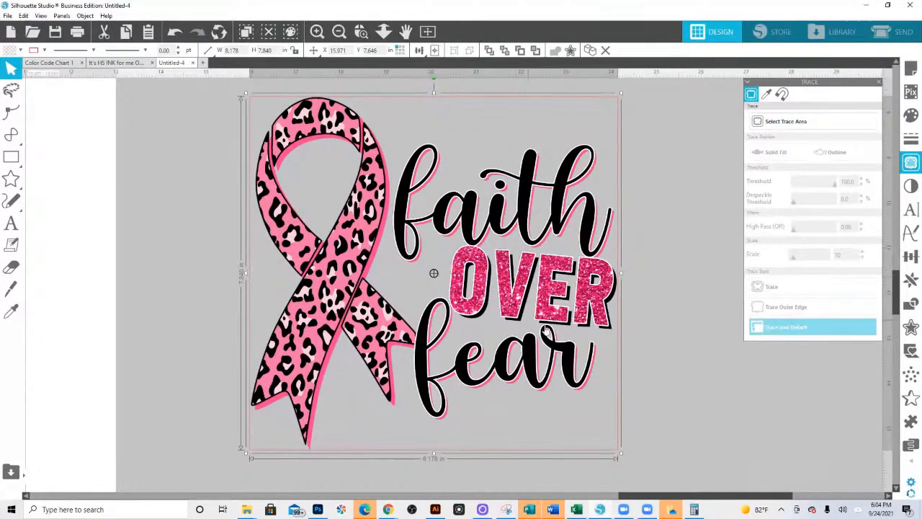
- Crop the untraced faith over fear image to the rectangle drawn around it
left_click(840, 437)
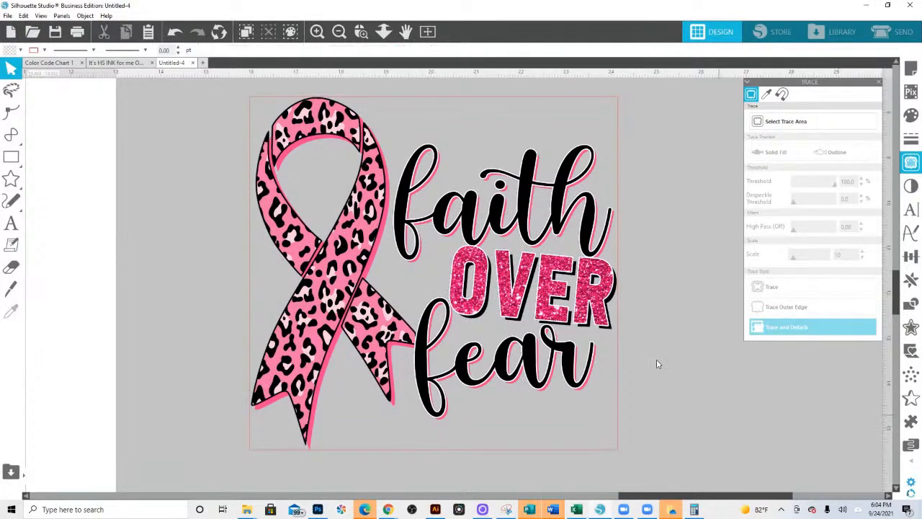
left_click(385, 274)
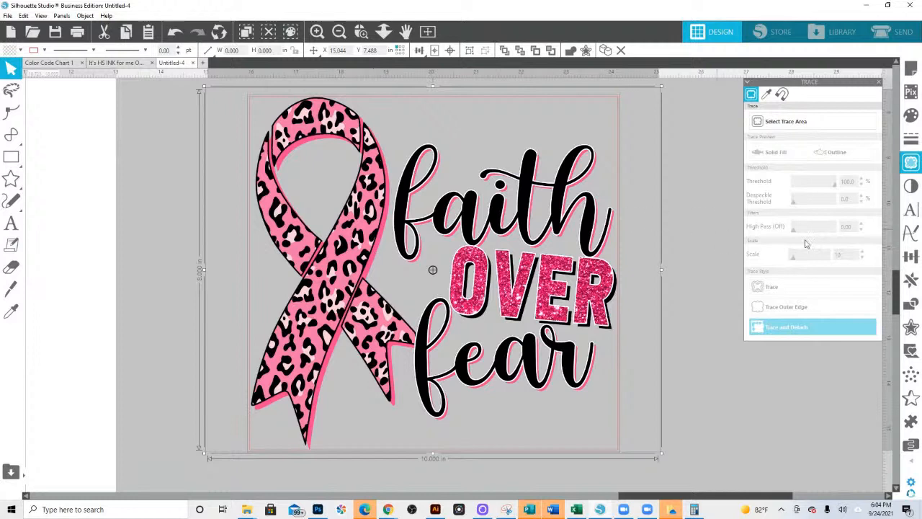
left_click(911, 304)
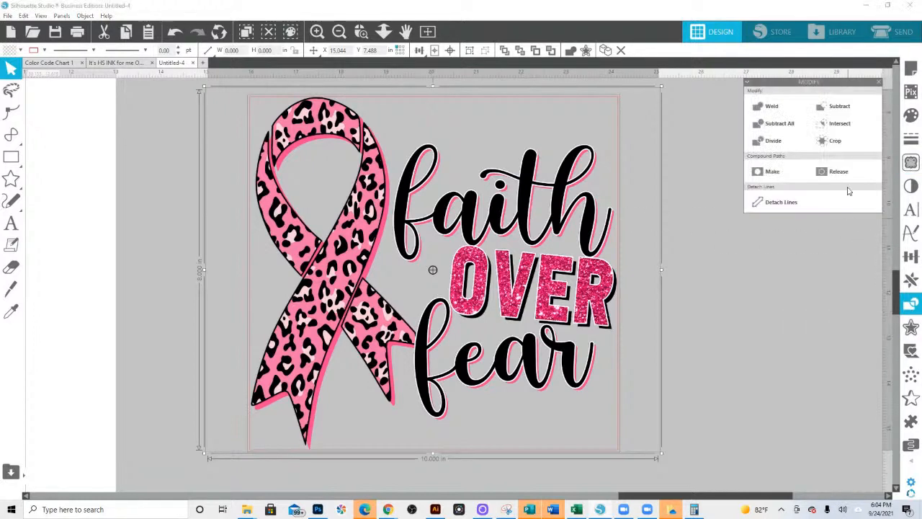
left_click(838, 143)
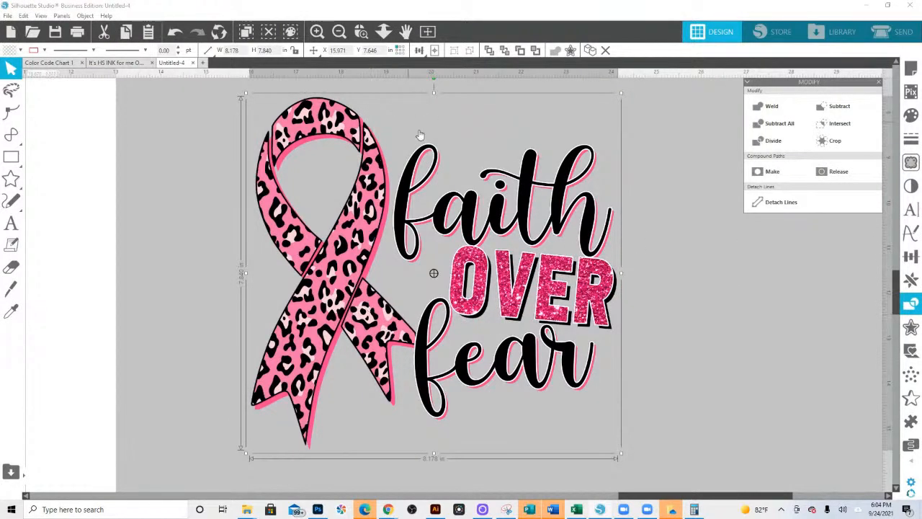
- Move the LOVE design off the page, above the traced faith over fear design
left_click(383, 31)
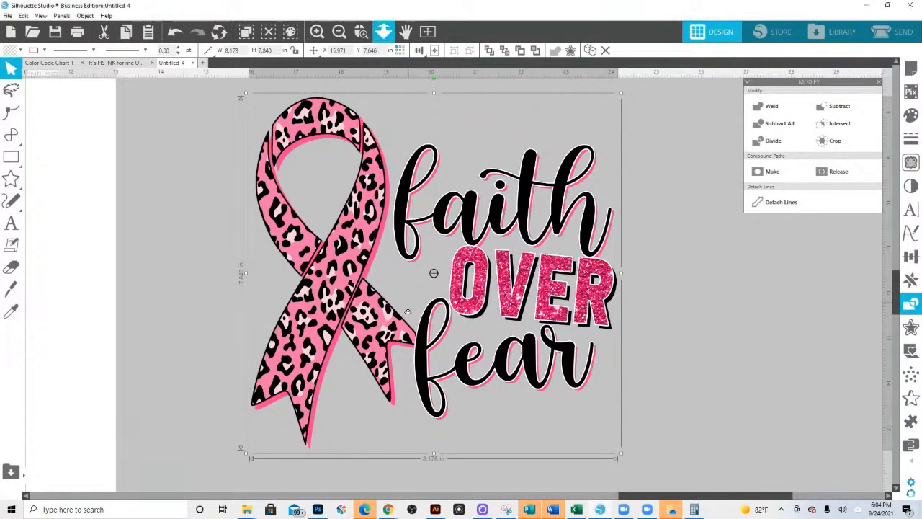
left_click_drag(409, 189, 404, 107)
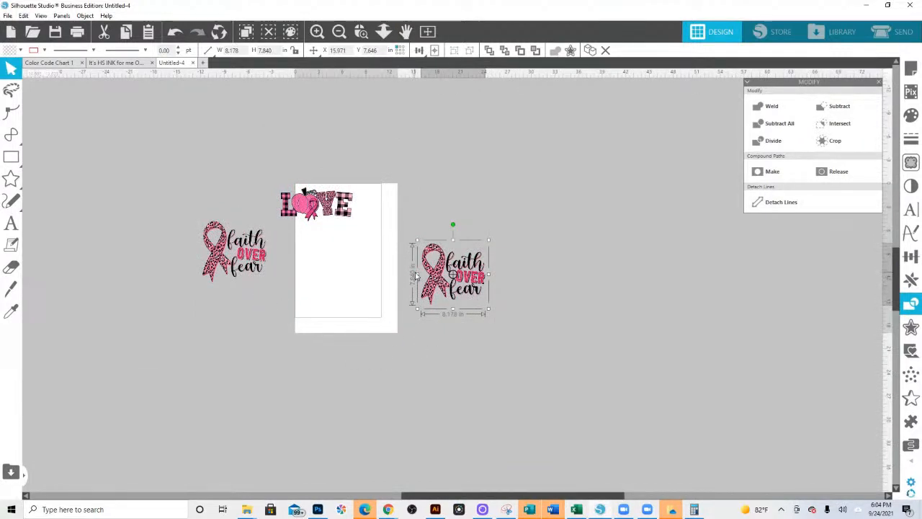
left_click(261, 265)
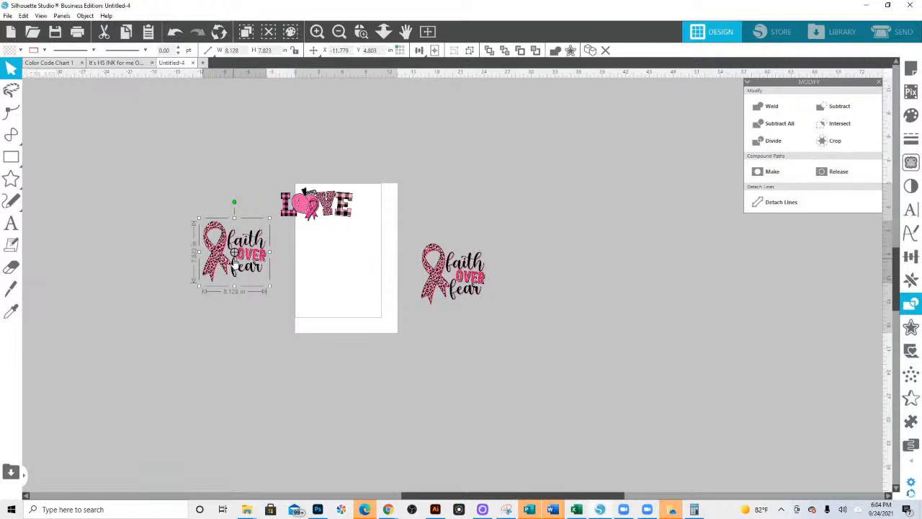
left_click_drag(341, 216, 264, 133)
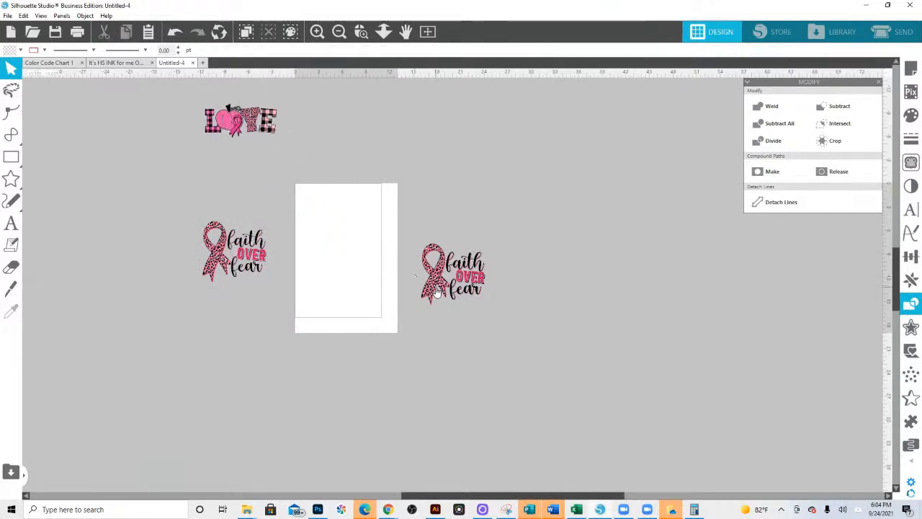
- Move the cropped faith over fear design onto the upper part of the page and enlarge it proportionally to about 12.2 by 11.7 in
left_click_drag(439, 288, 333, 251)
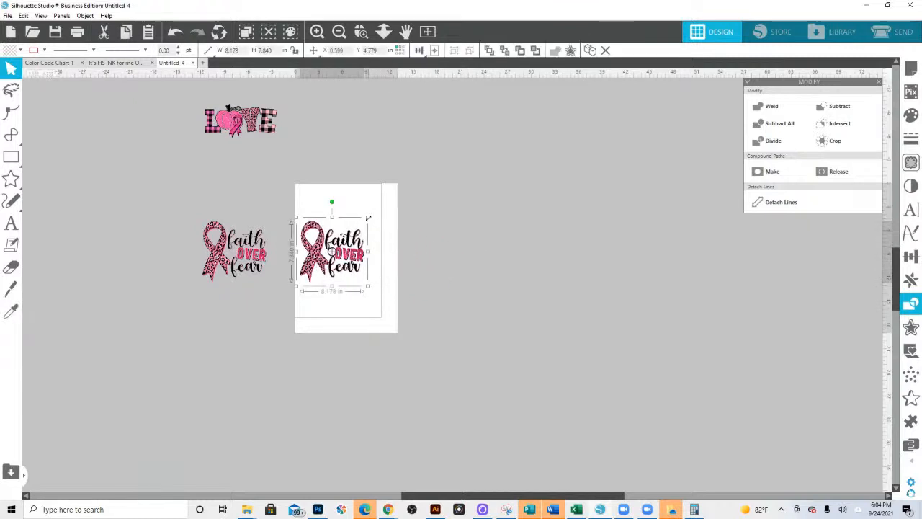
left_click_drag(368, 222, 402, 193)
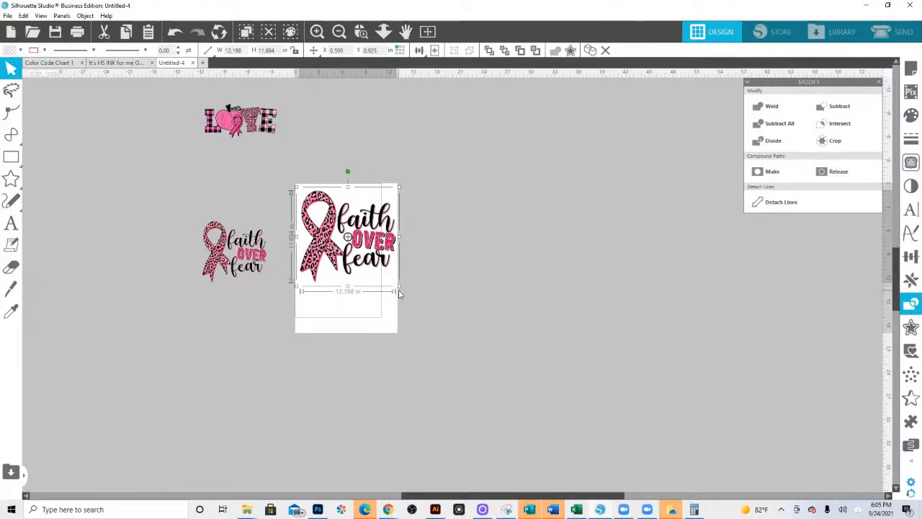
left_click_drag(328, 245, 326, 245)
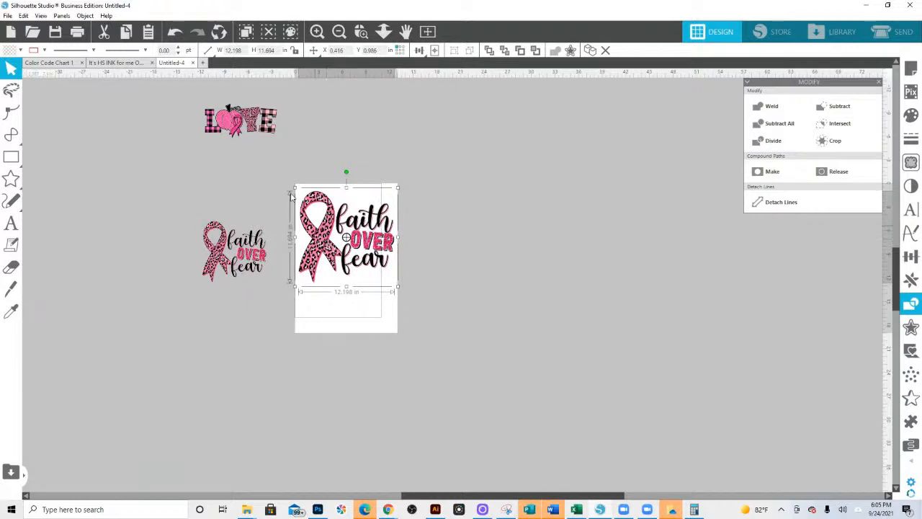
- Move the LOVE design onto the lower part of the page and enlarge it proportionally to about 13.9 in wide by 11.2 in high
left_click(247, 122)
left_click_drag(252, 124, 421, 361)
left_click(361, 32)
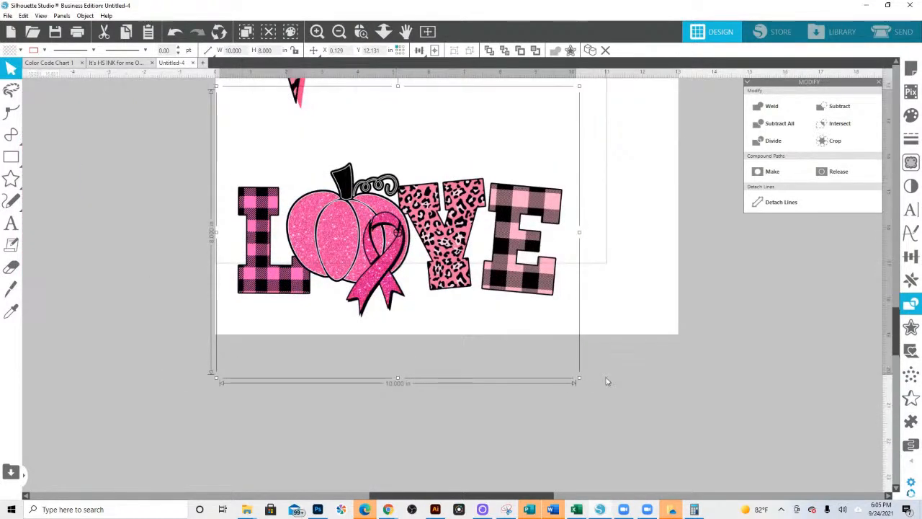
left_click_drag(583, 380, 717, 457)
left_click_drag(514, 271, 509, 235)
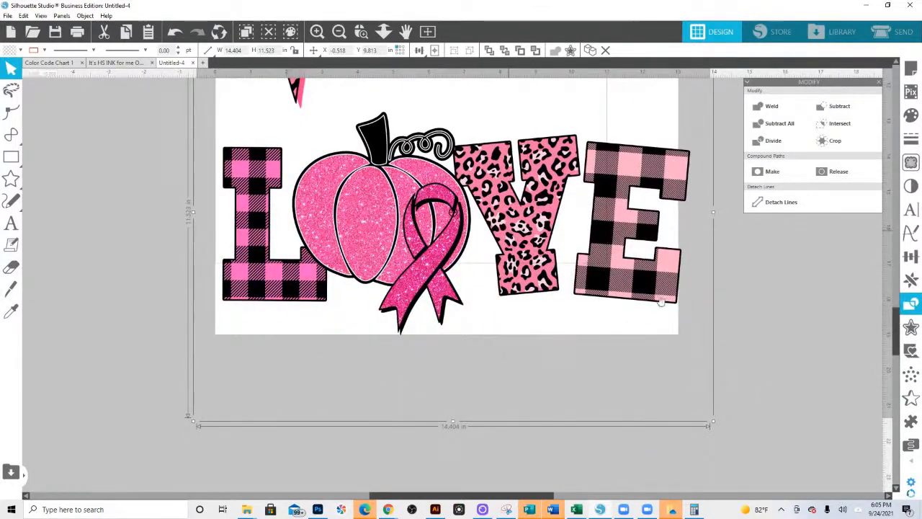
mouse_move(713, 421)
left_mouse_down()
mouse_move(695, 407)
mouse_move(703, 408)
left_mouse_up()
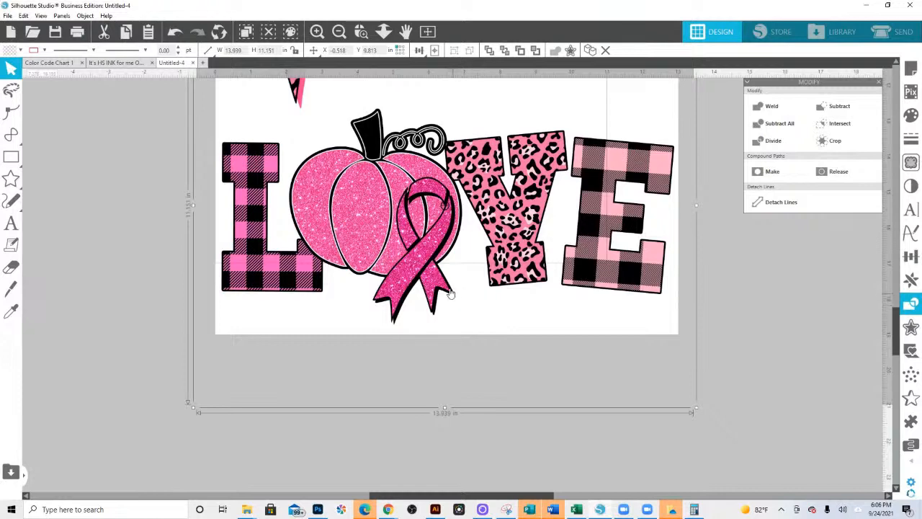
left_click(384, 31)
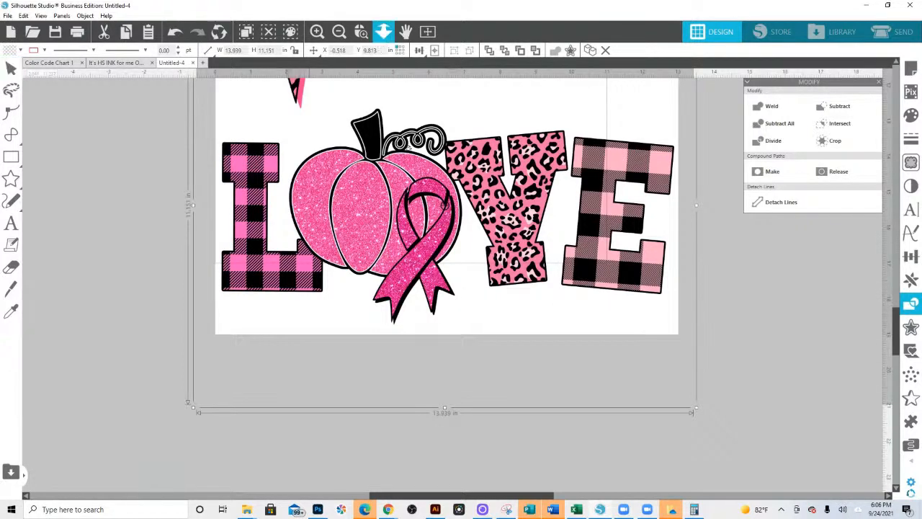
- Nudge the faith over fear design slightly higher on the page, away from the LOVE design, and deselect it
right_click(430, 174)
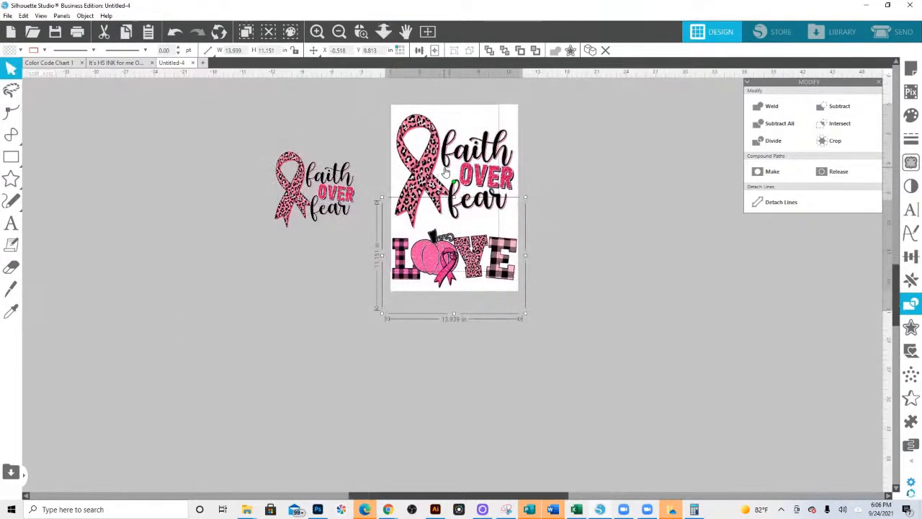
left_click_drag(426, 167, 427, 161)
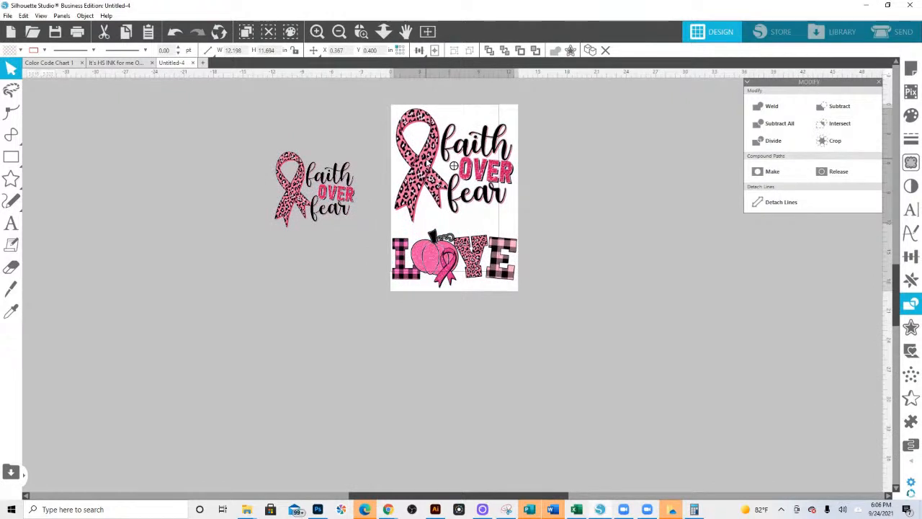
left_click(323, 110)
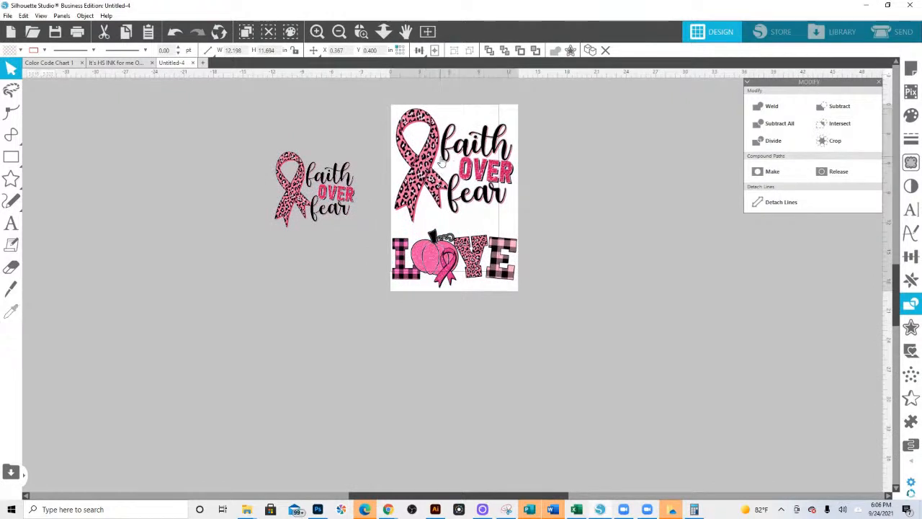
- Start printing the current page and choose the 2 WF-7720 Series SUBLIMATION printer
left_click(7, 16)
left_click(40, 169)
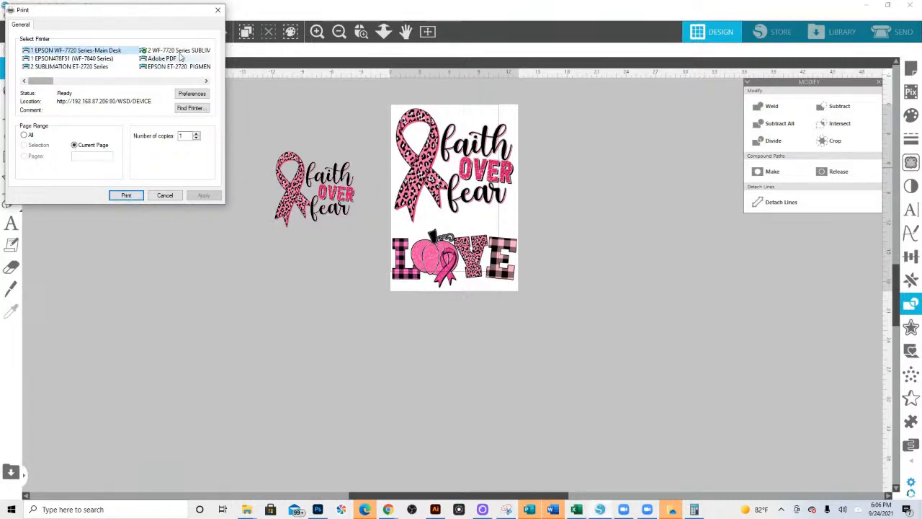
left_click(179, 50)
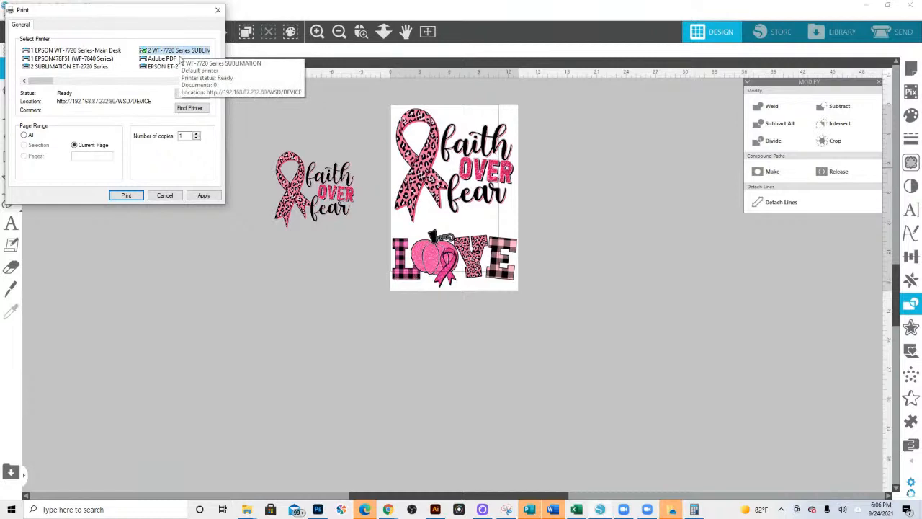
left_click(181, 51)
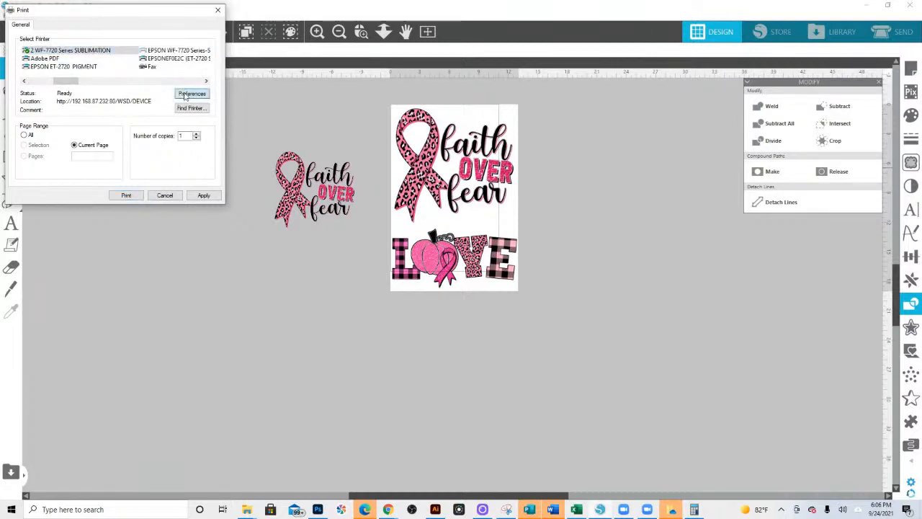
- Apply the NEW 13x19 SUB Mirror ON printing preset, check its Mirror Image setting, and print the page
left_click(188, 94)
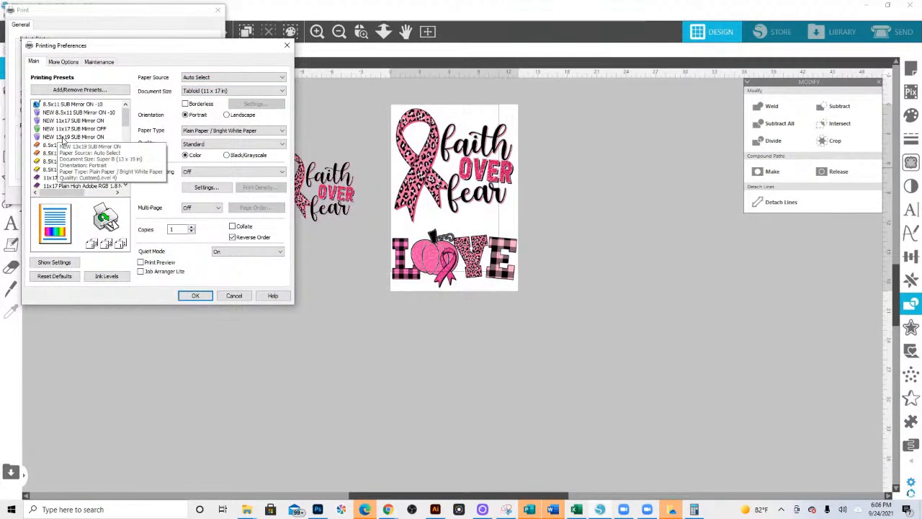
left_click(63, 137)
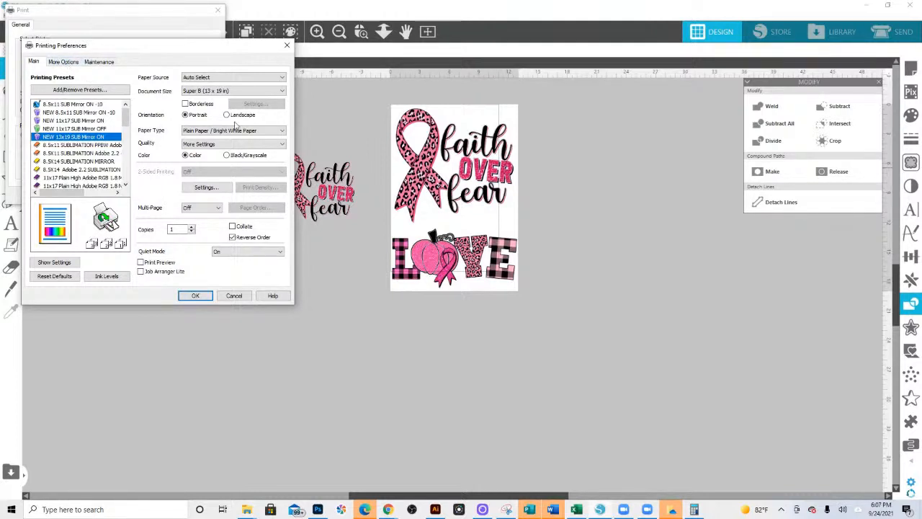
left_click(67, 63)
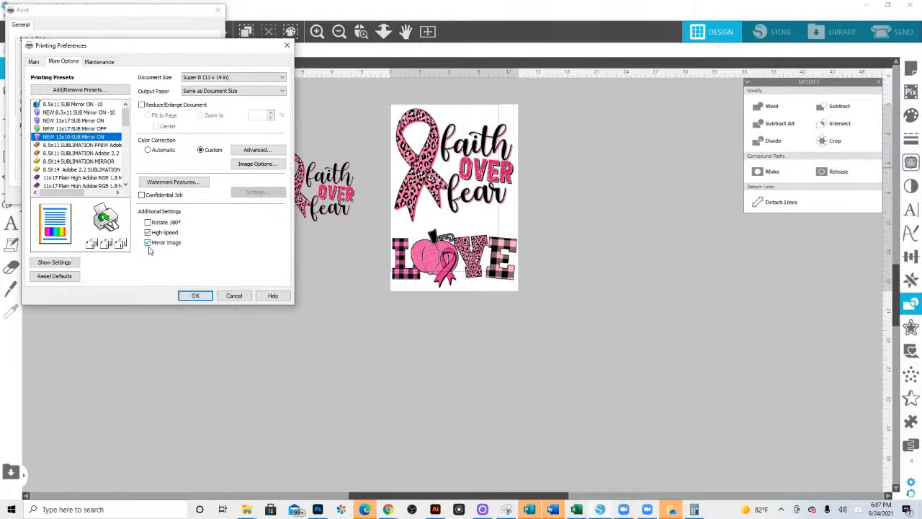
left_click(195, 295)
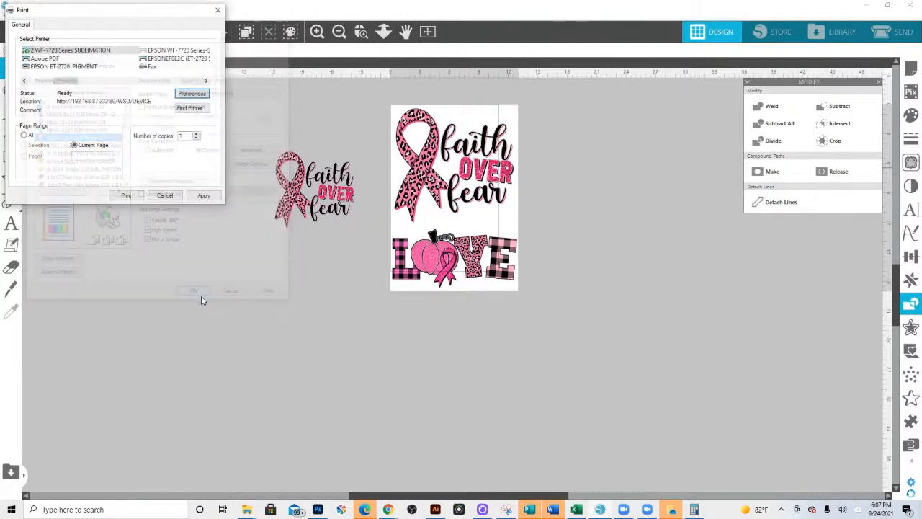
left_click(127, 195)
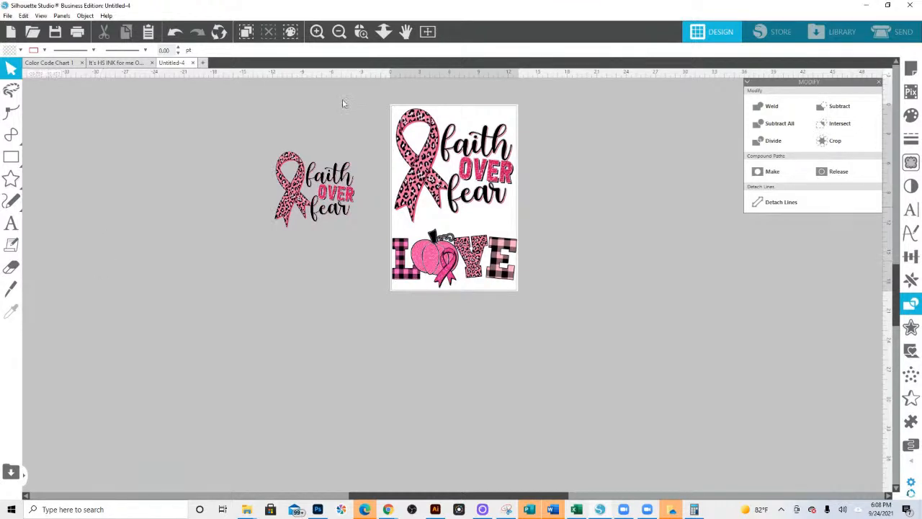
- Shrink the faith over fear design on the page proportionally to about 3.2 by 3.1 in, keeping its upper-right corner in place
left_click(419, 201)
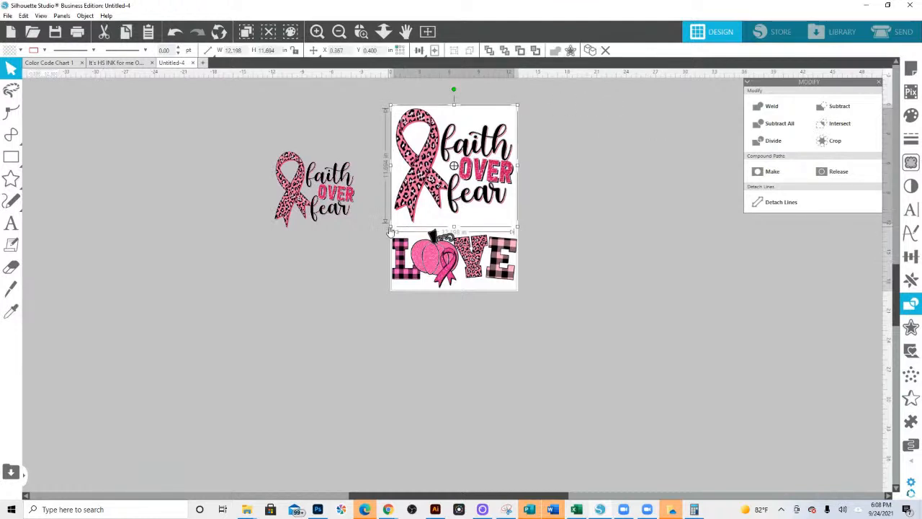
left_click_drag(394, 222, 490, 157)
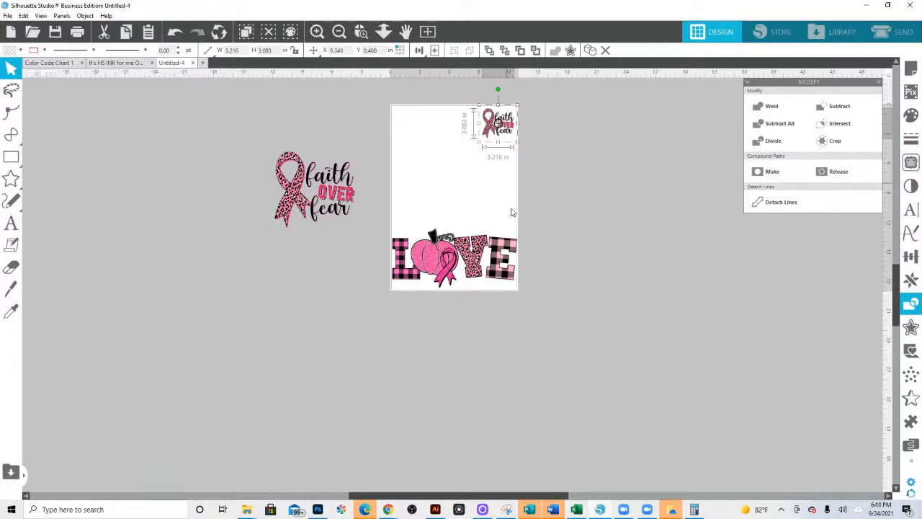
- Examine the LOVE design up close for how it fits within the page's side and lower print borders
left_click(362, 33)
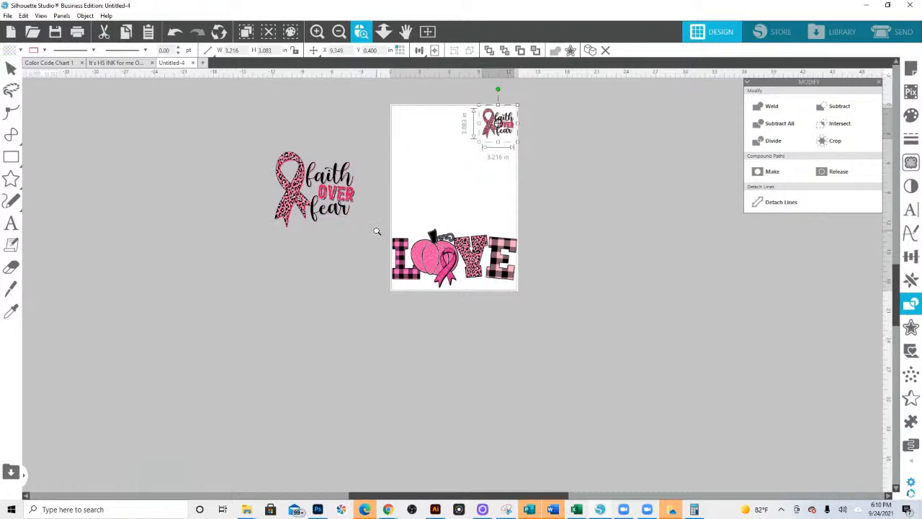
left_click_drag(388, 229, 519, 295)
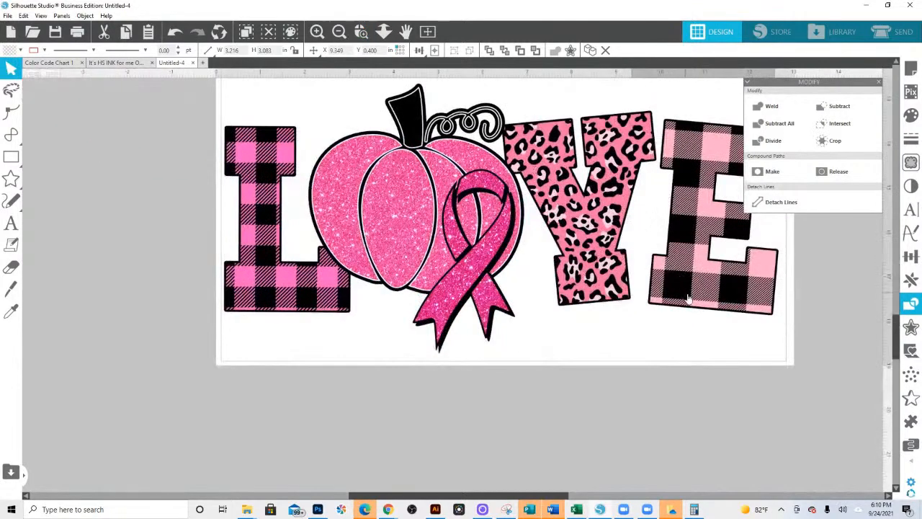
left_click_drag(680, 354, 474, 411)
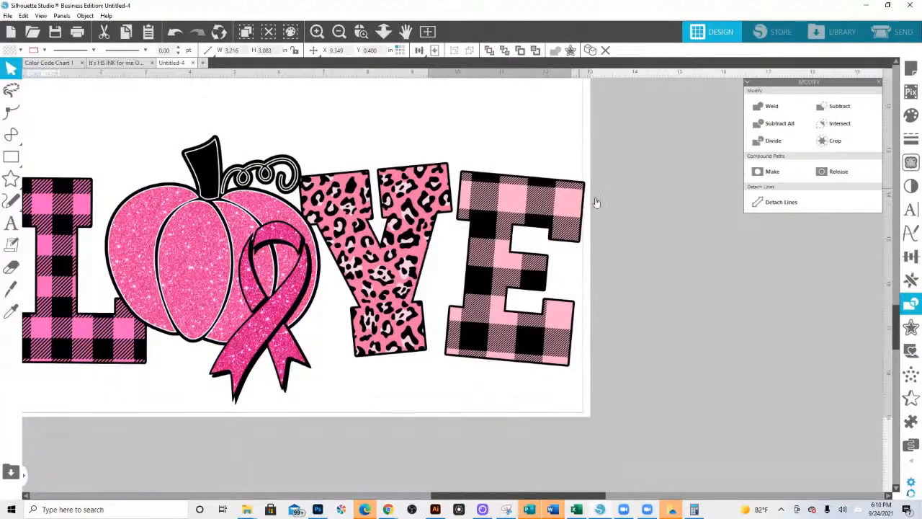
left_click(384, 31)
left_click_drag(428, 229, 413, 151)
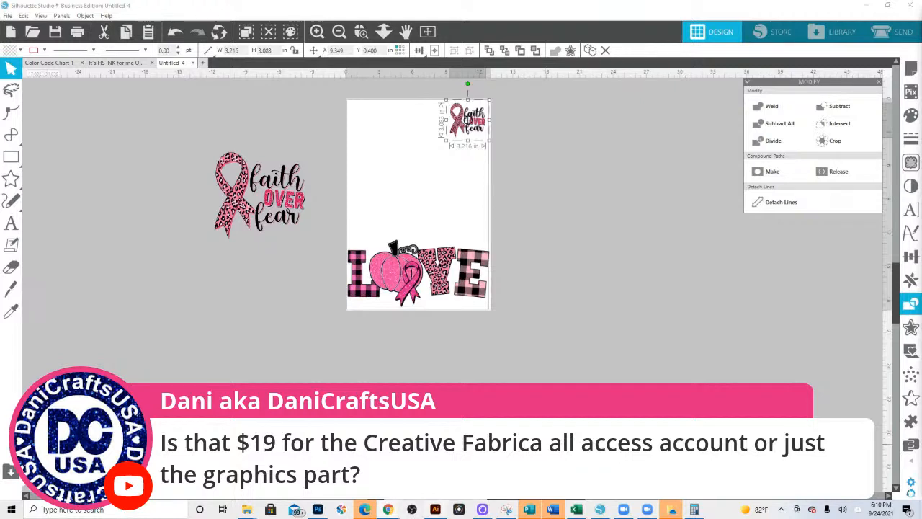
left_click(435, 509)
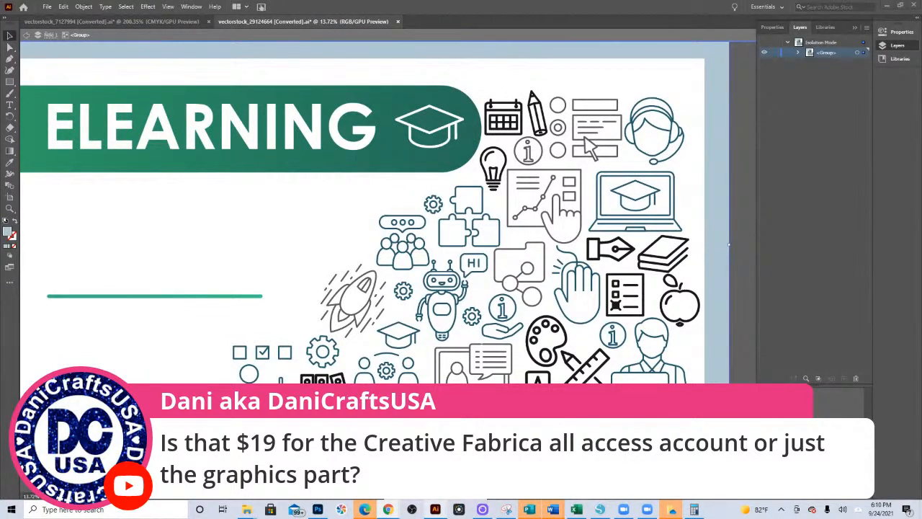
left_click(600, 509)
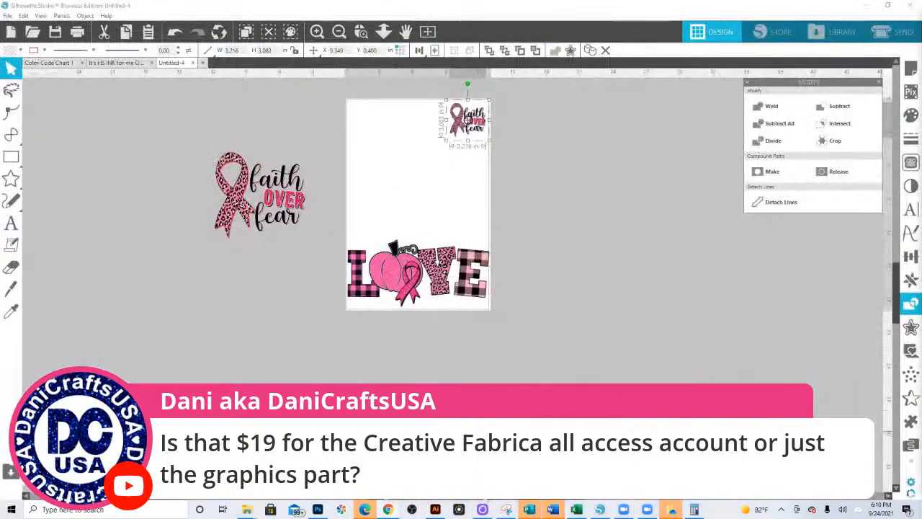